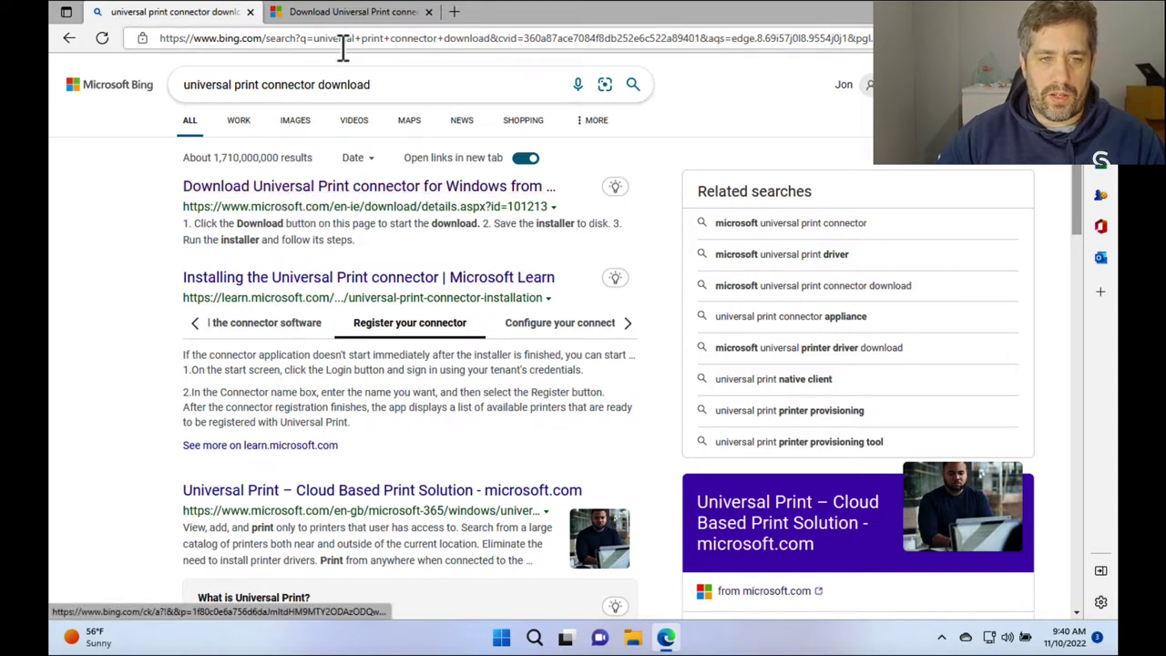
Download and run the Universal Print connector installer, dismissing the promotion banner and diagnostic-data notice.
click(343, 14)
click(552, 228)
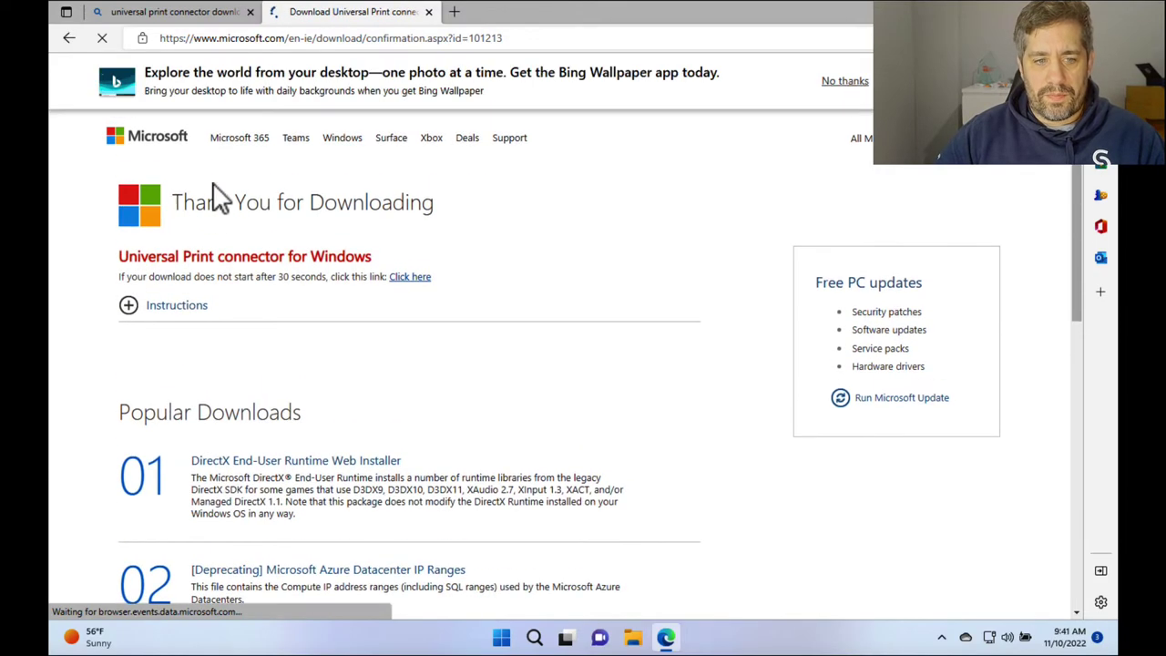
click(843, 81)
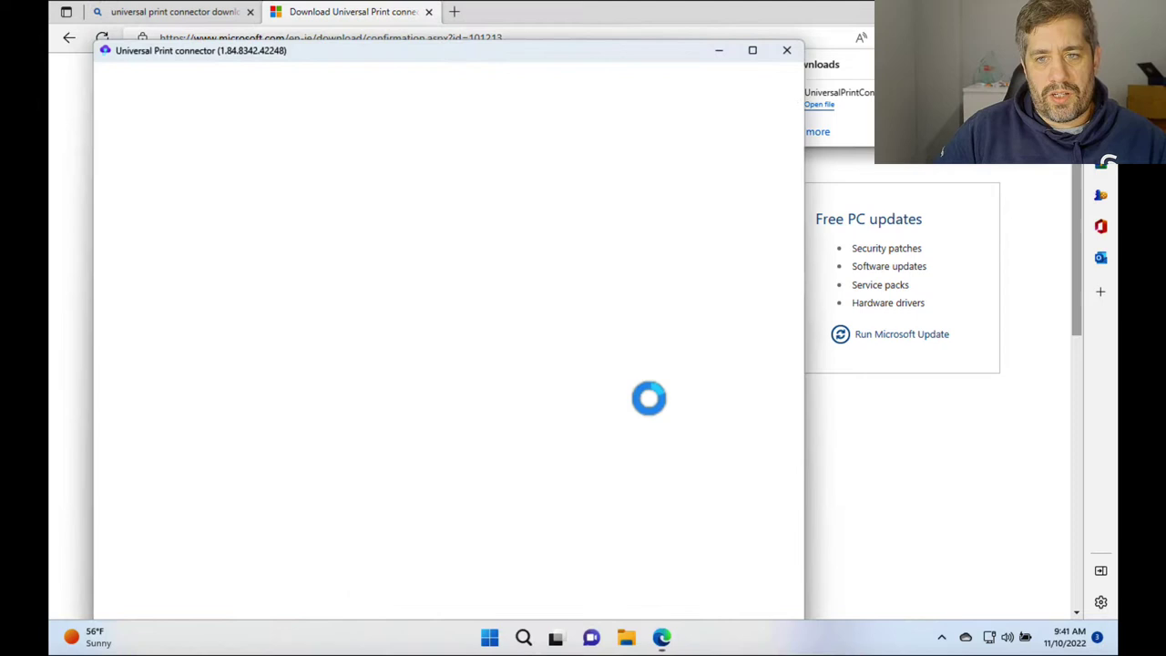
drag(583, 267, 565, 204)
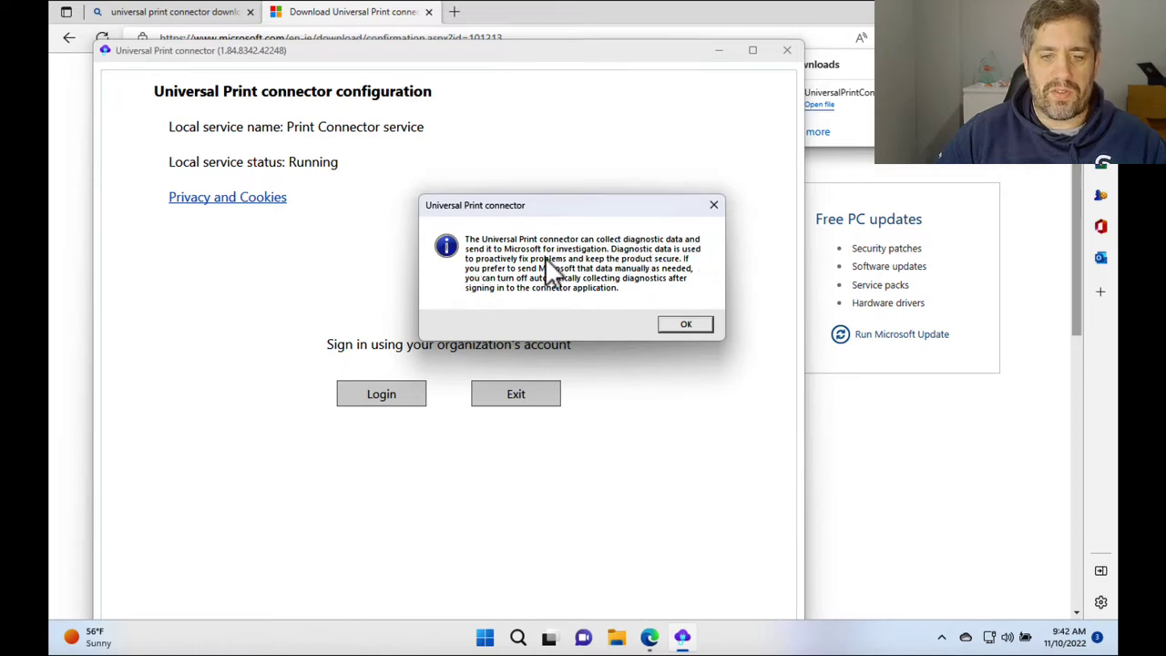
click(693, 325)
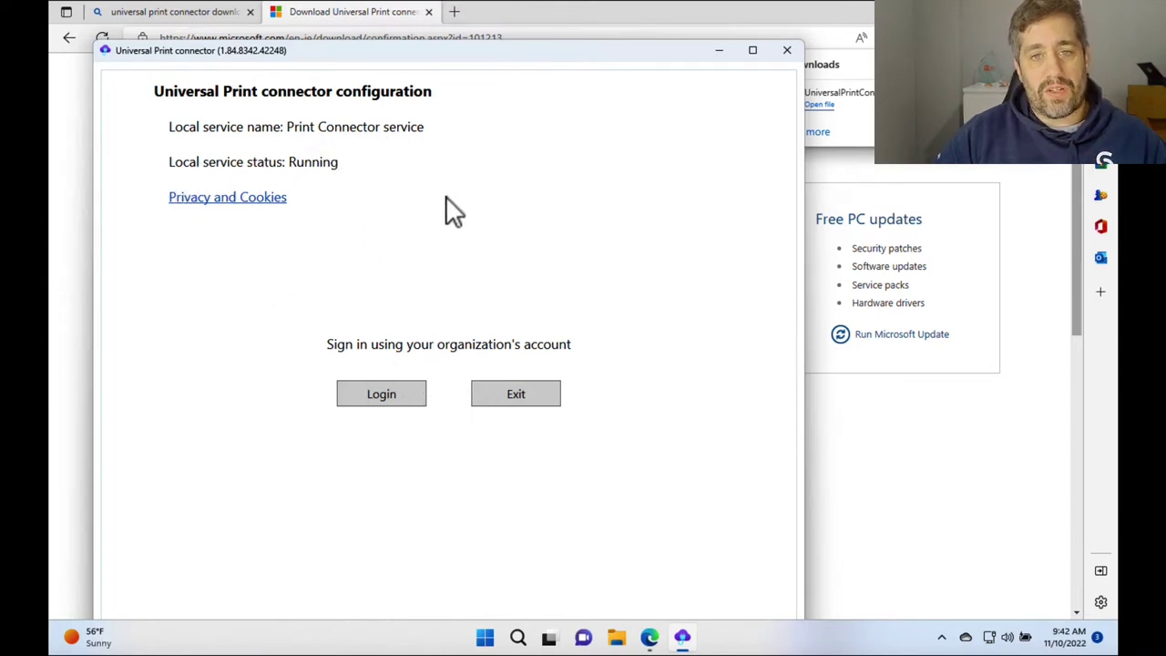
Sign in with the organization account and register the connector as 'JJ-HomeConnector'.
click(383, 395)
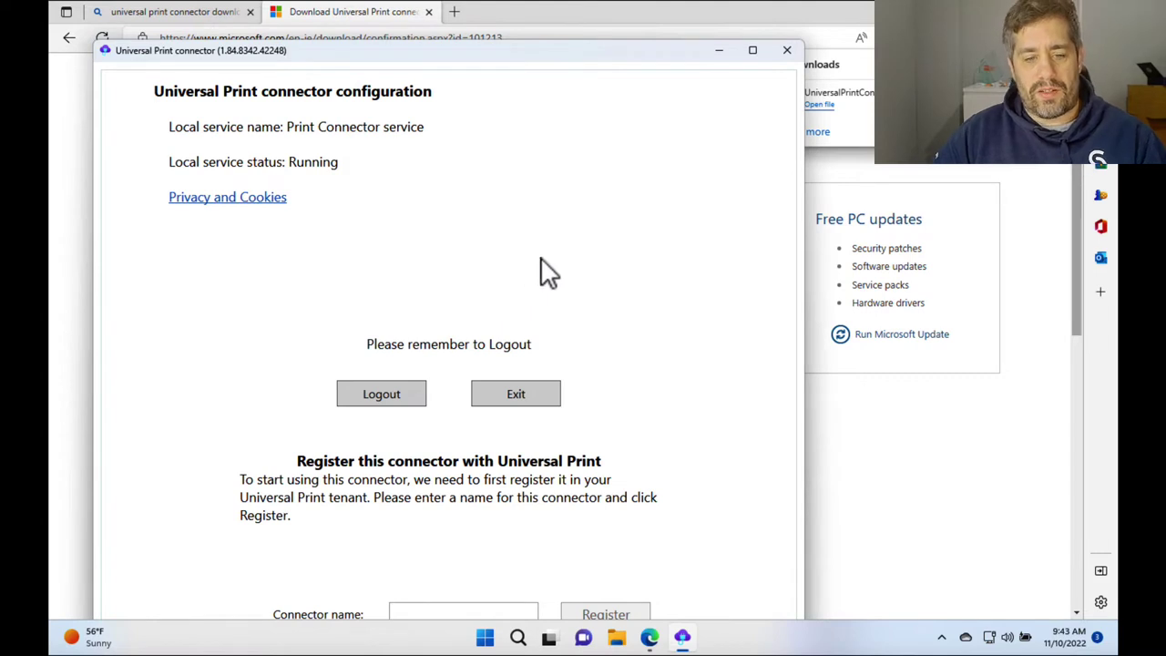
drag(547, 52, 555, 24)
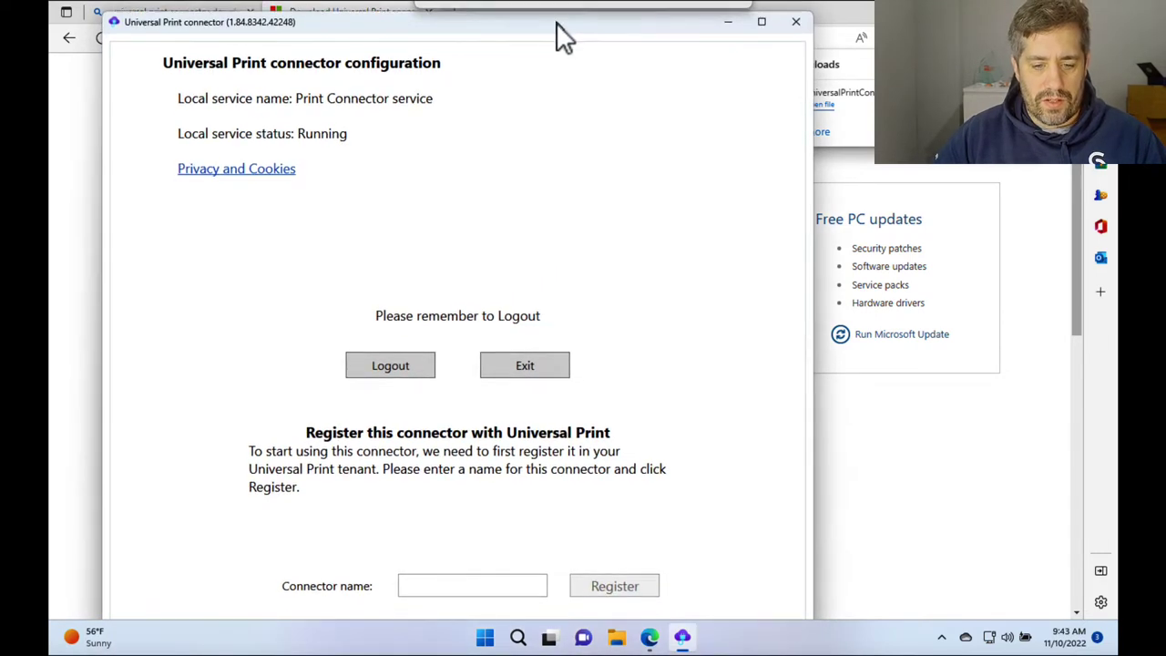
click(444, 588)
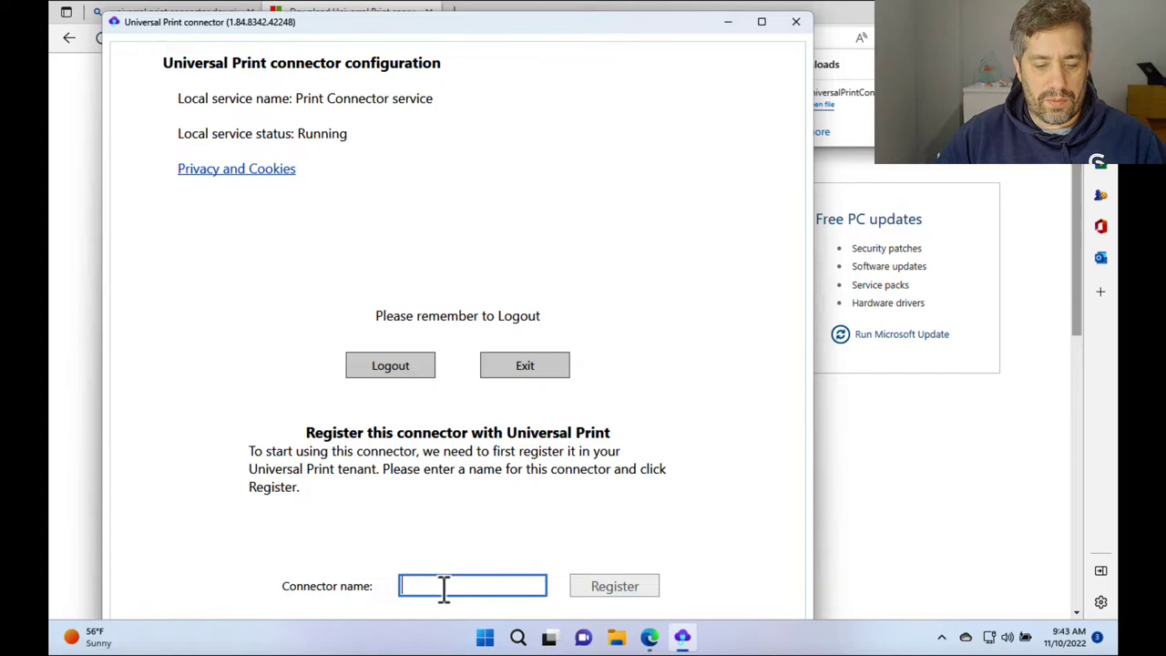
text(JJ-)
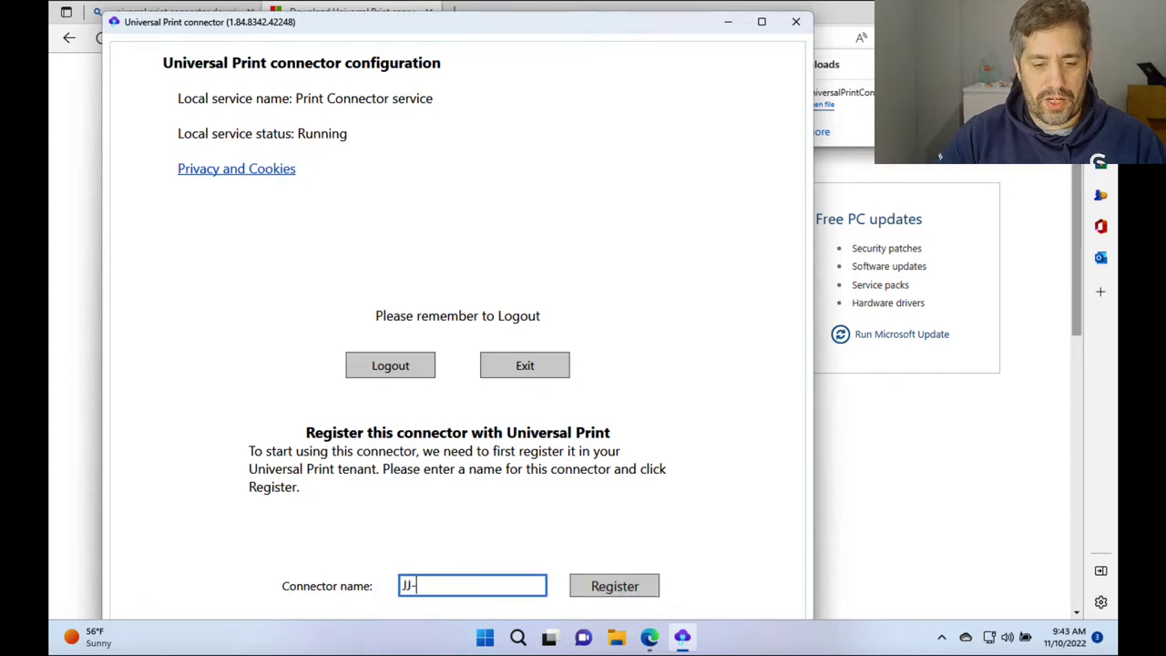
text(HomeP)
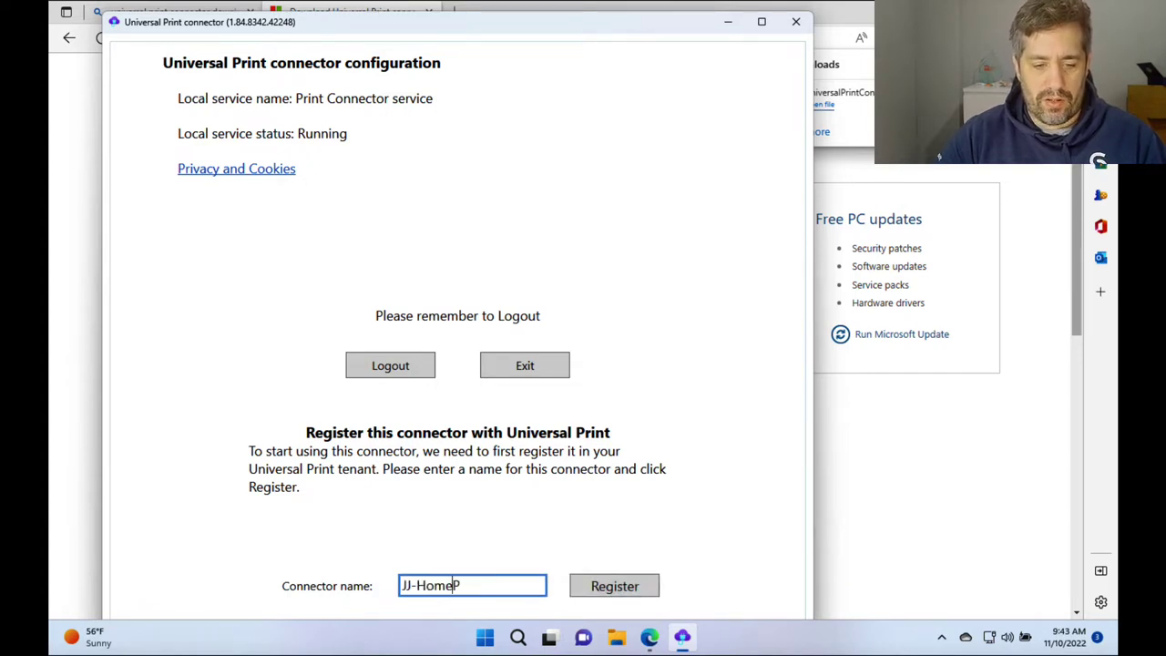
key(BackSpace)
text(Connector)
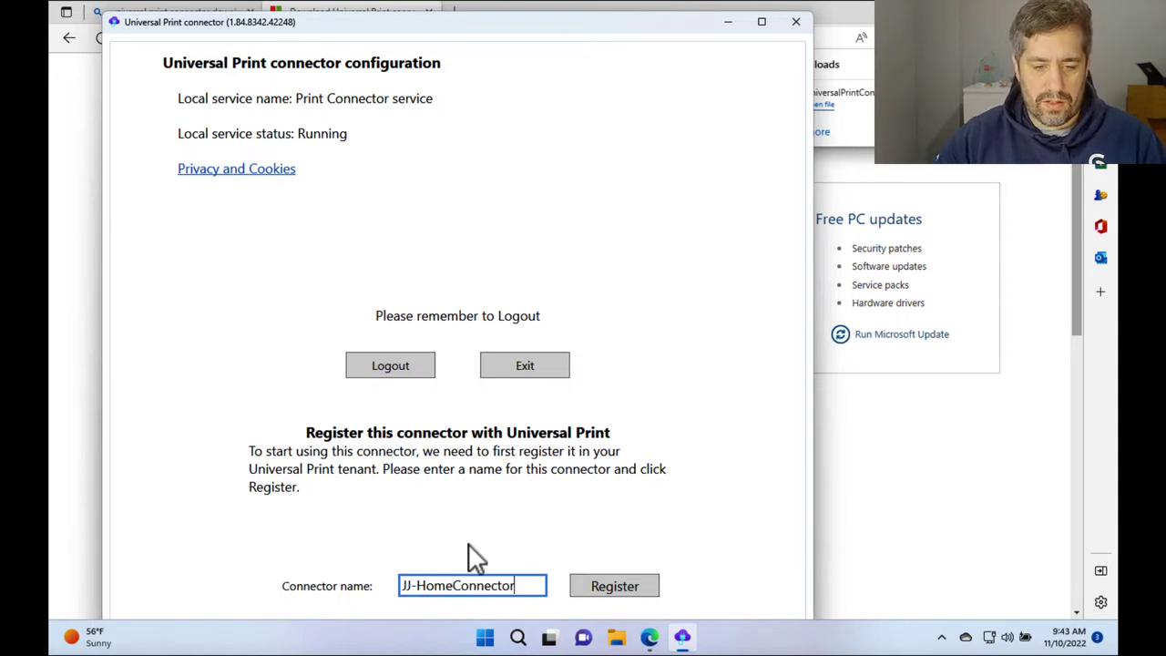
click(603, 583)
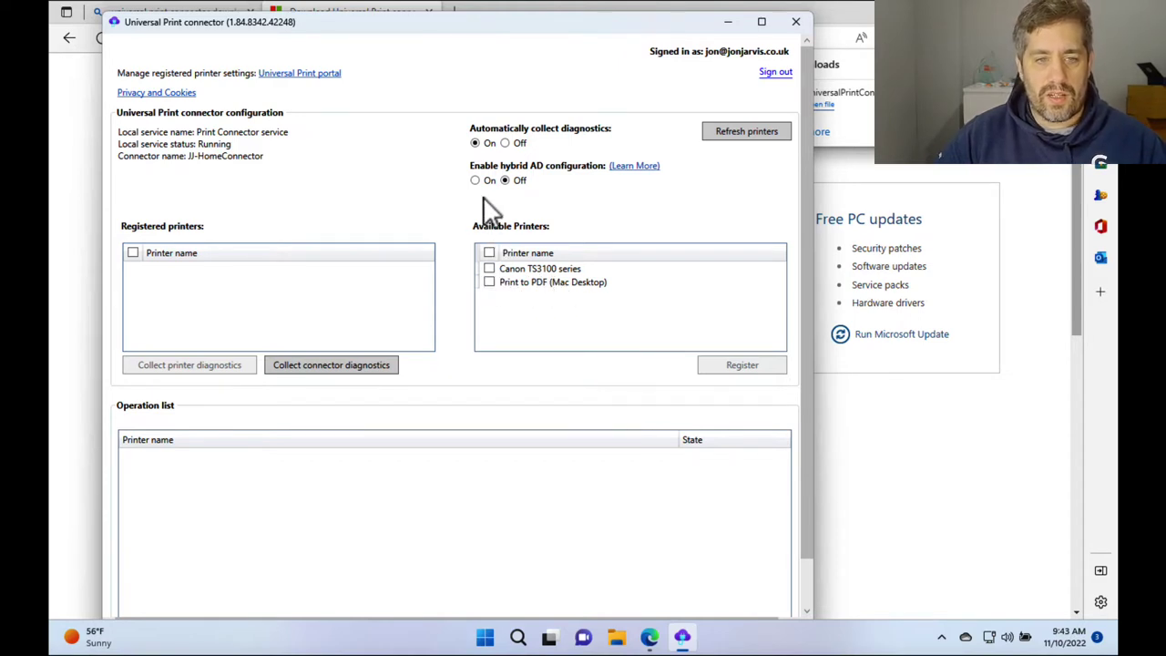
click(485, 637)
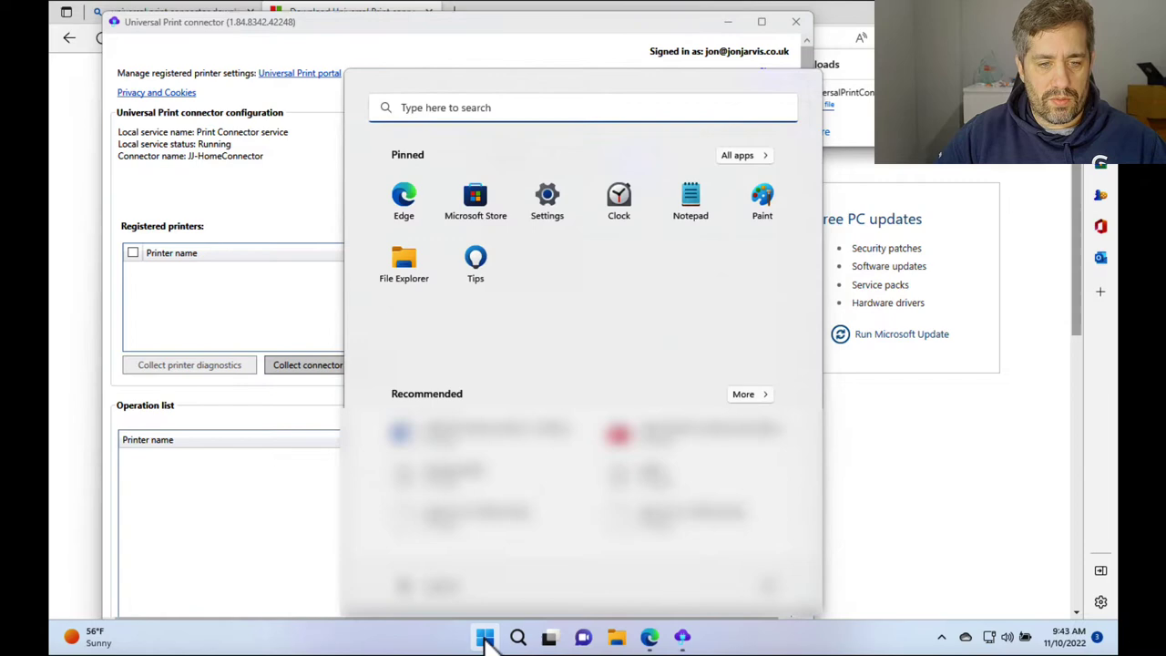
click(536, 203)
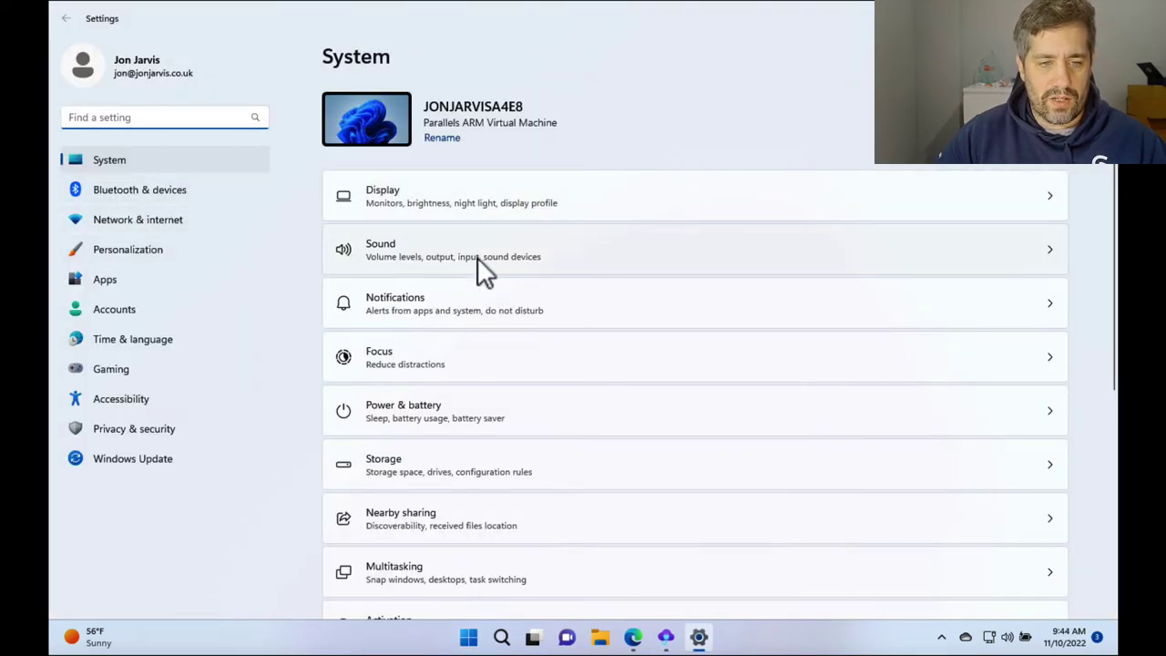
click(154, 196)
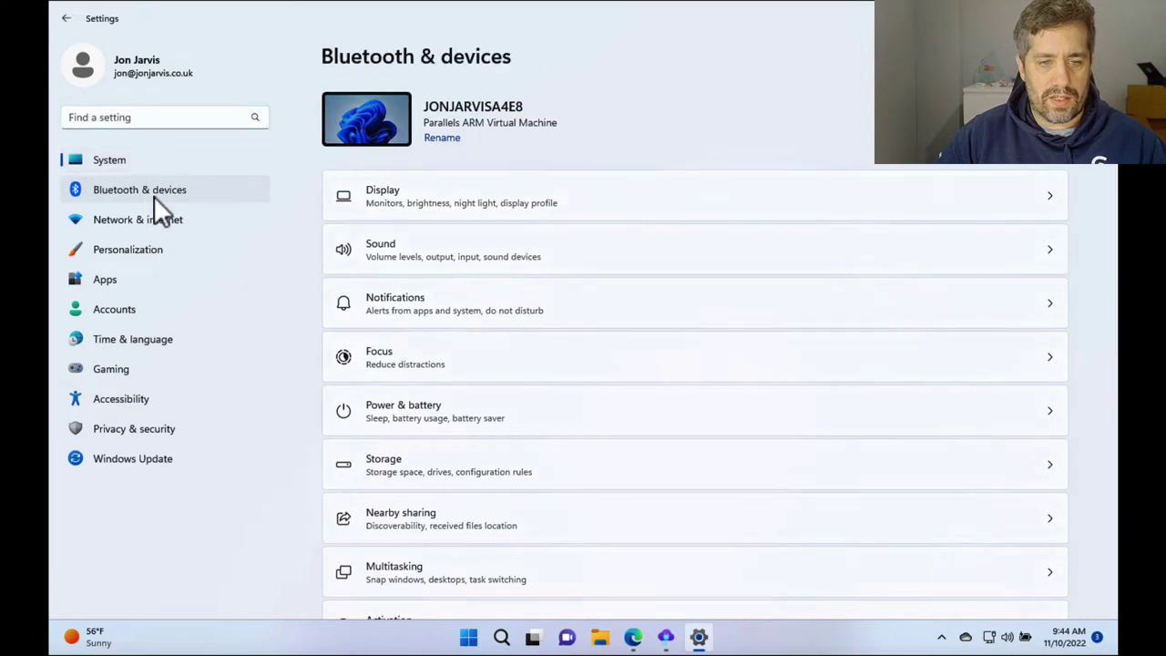
click(422, 185)
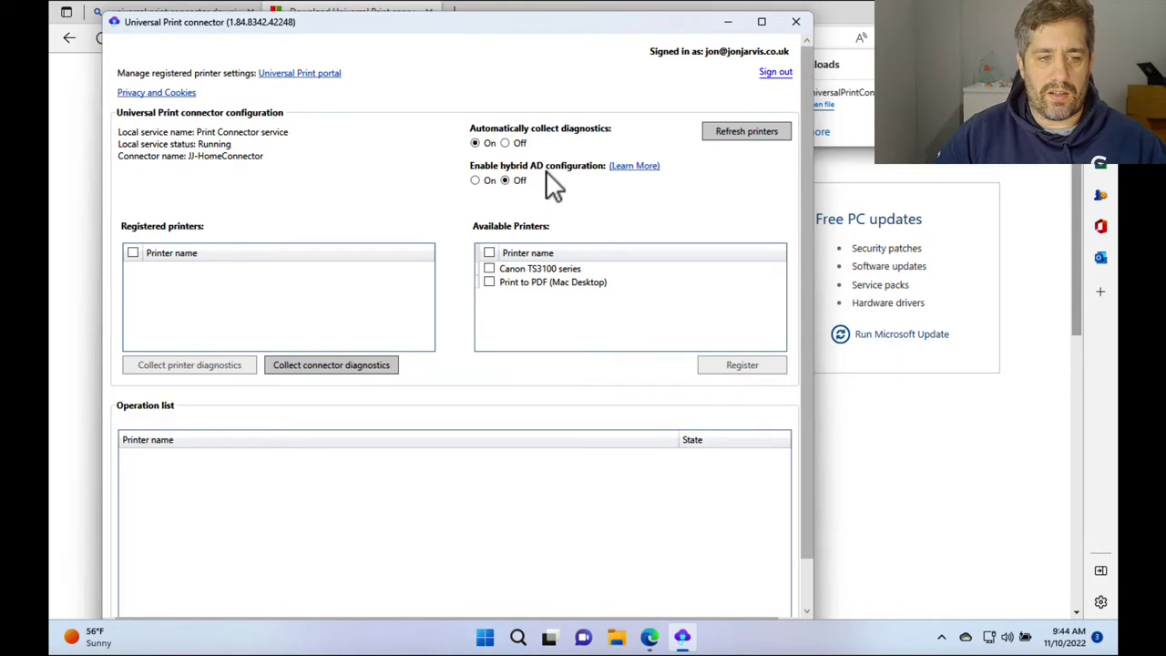
Tick Canon TS3100 series under Available Printers and register it with Universal Print.
click(489, 268)
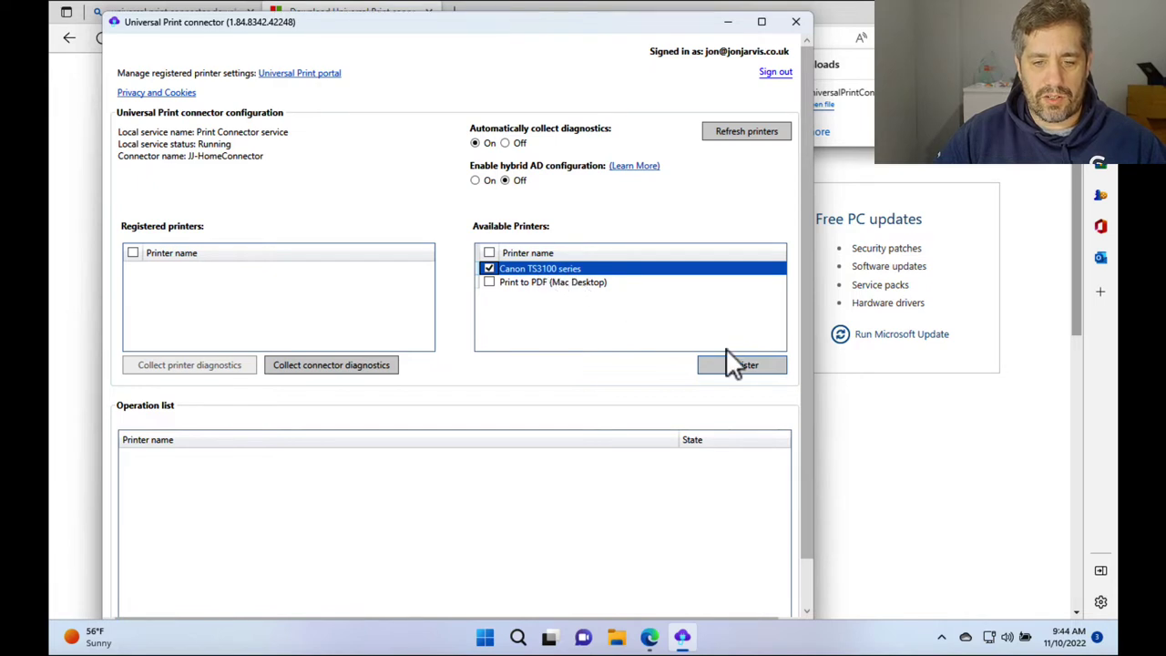
click(738, 369)
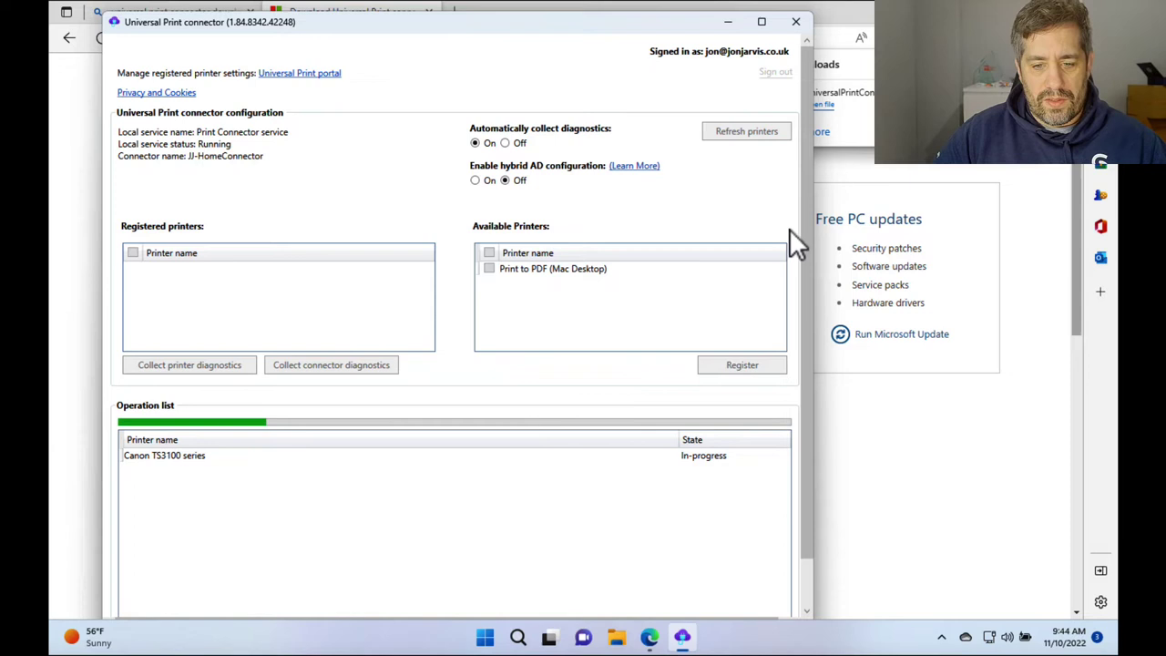
drag(802, 230, 792, 292)
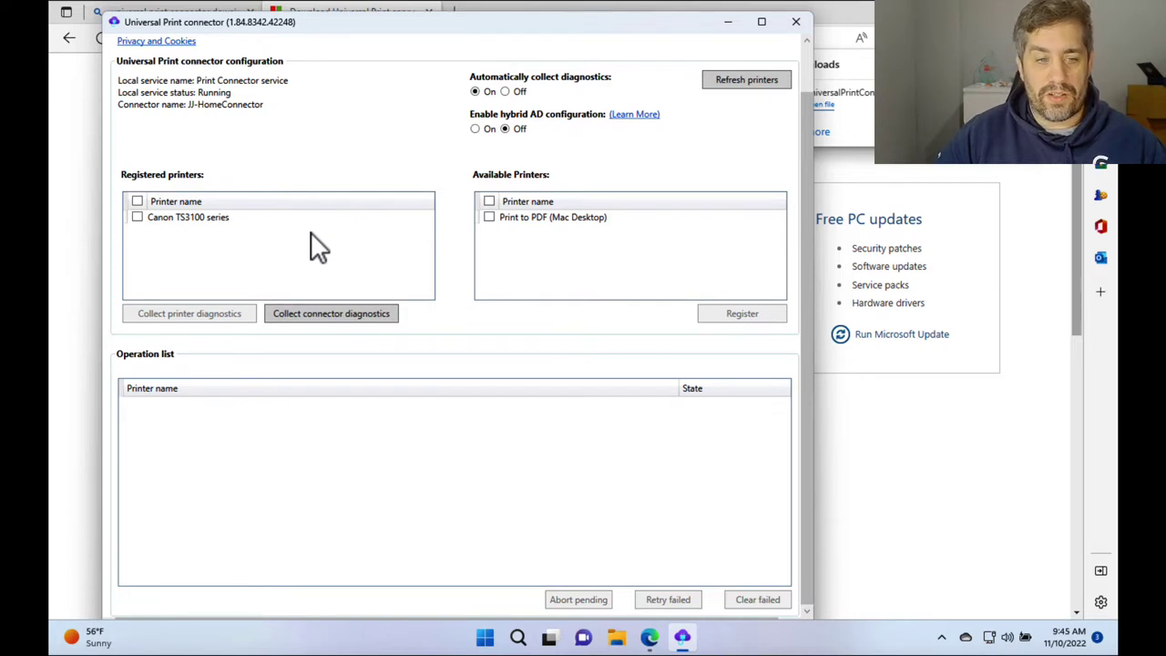
click(137, 219)
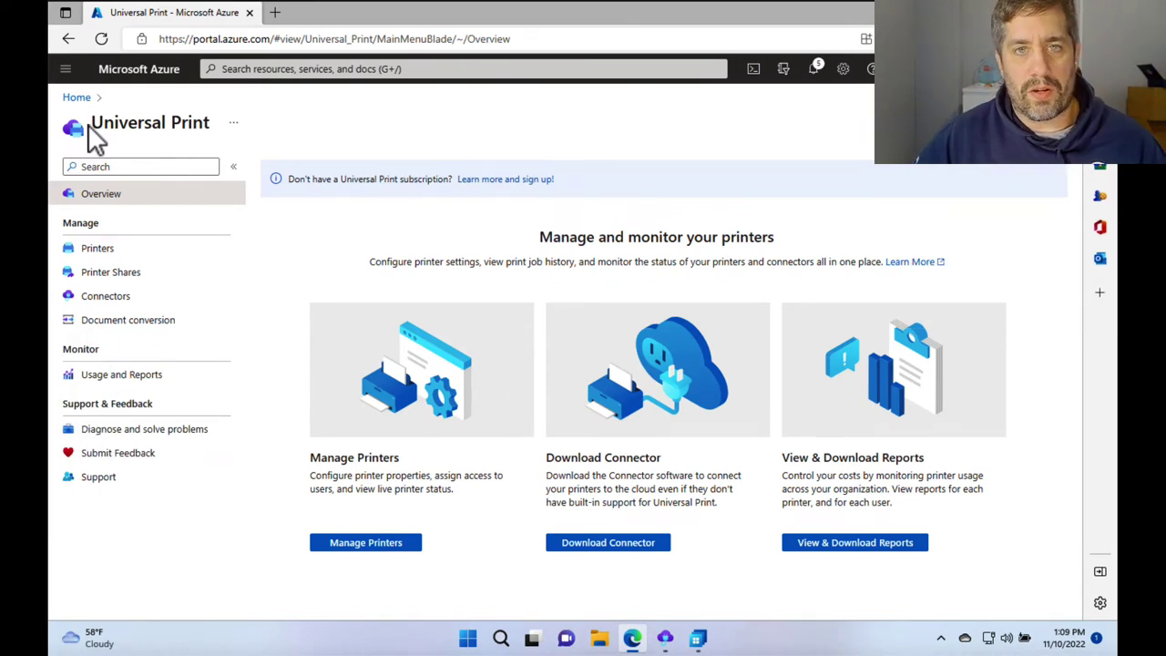
Open Universal Print Connectors, view JJ-HomeConnector's Essentials, then return to the Connectors list.
click(269, 69)
click(246, 293)
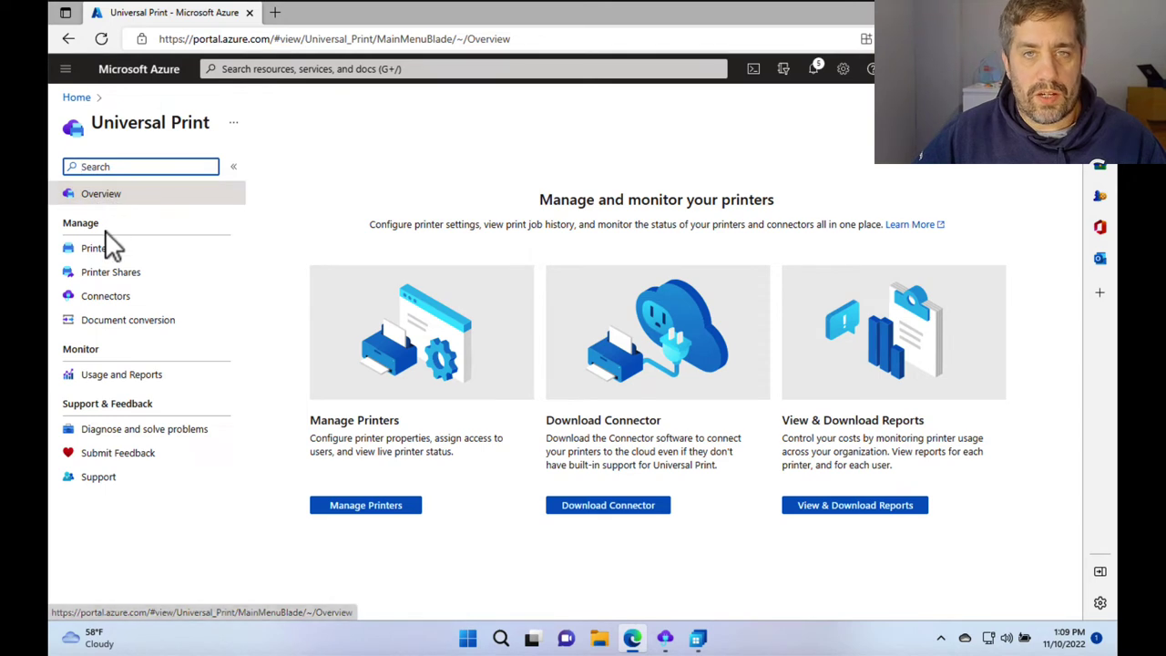
click(126, 299)
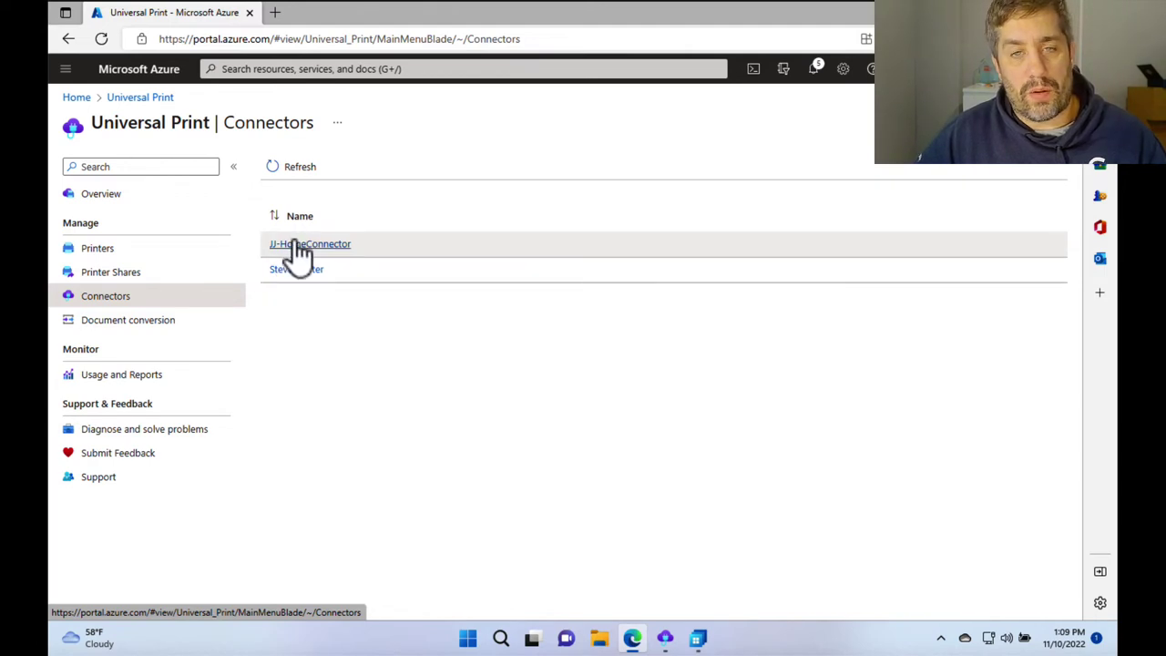
click(300, 248)
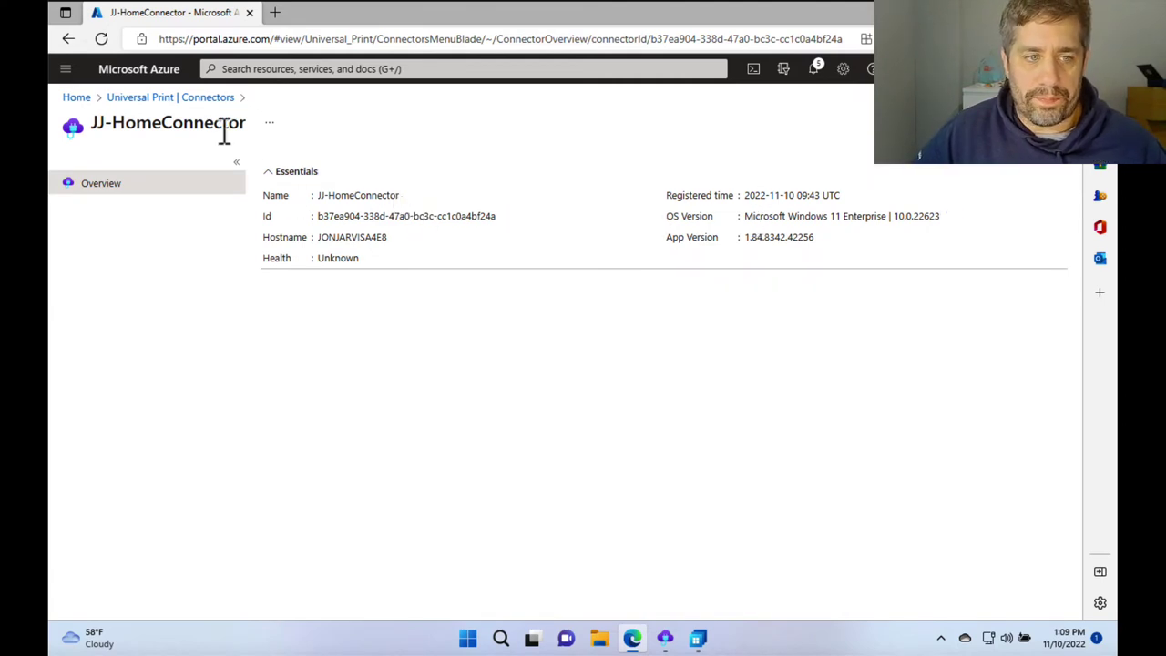
click(217, 99)
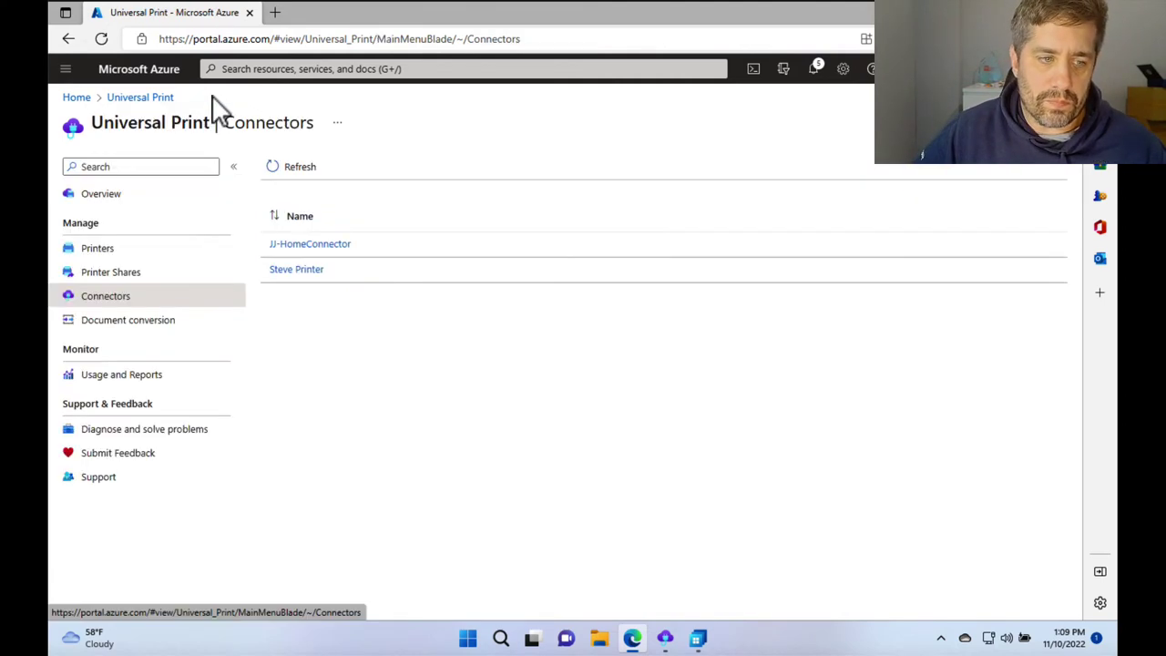
Open the Canon TS3100 series printer, review its jobs, properties and connectors, then return to Overview.
click(130, 254)
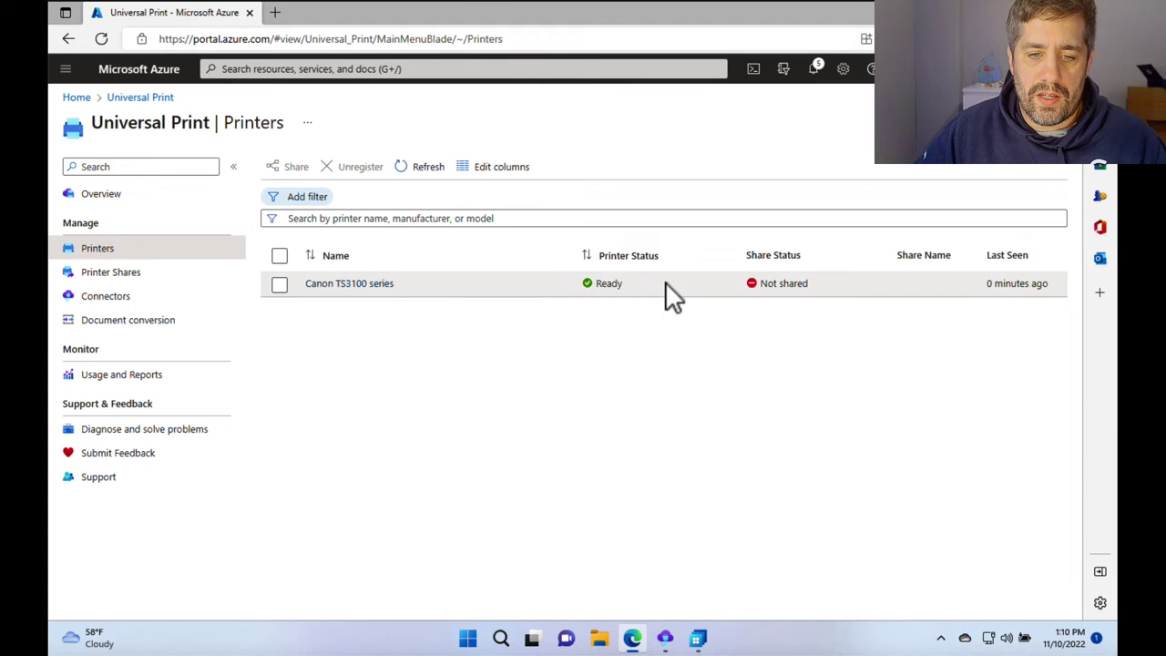
click(349, 285)
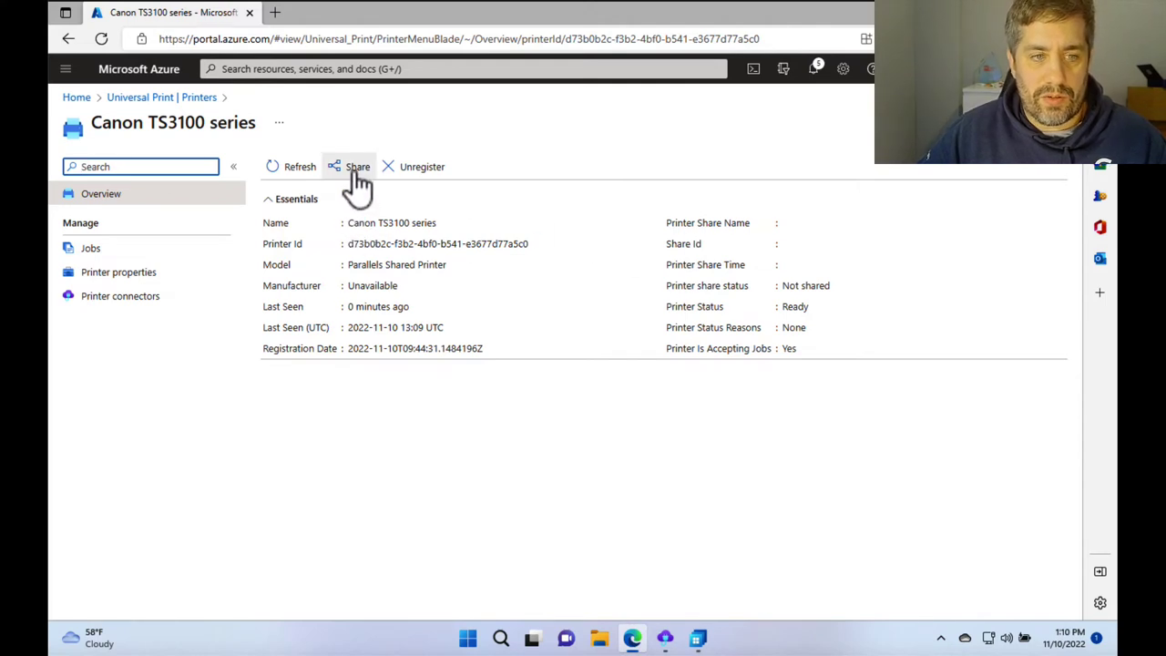
click(118, 256)
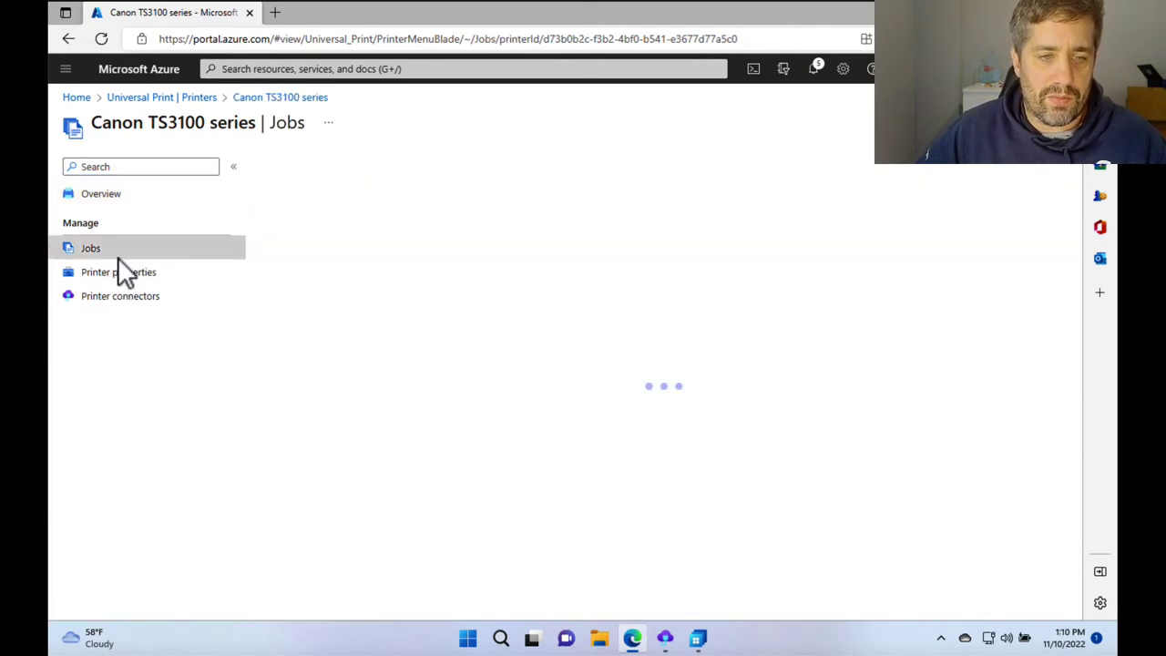
click(119, 278)
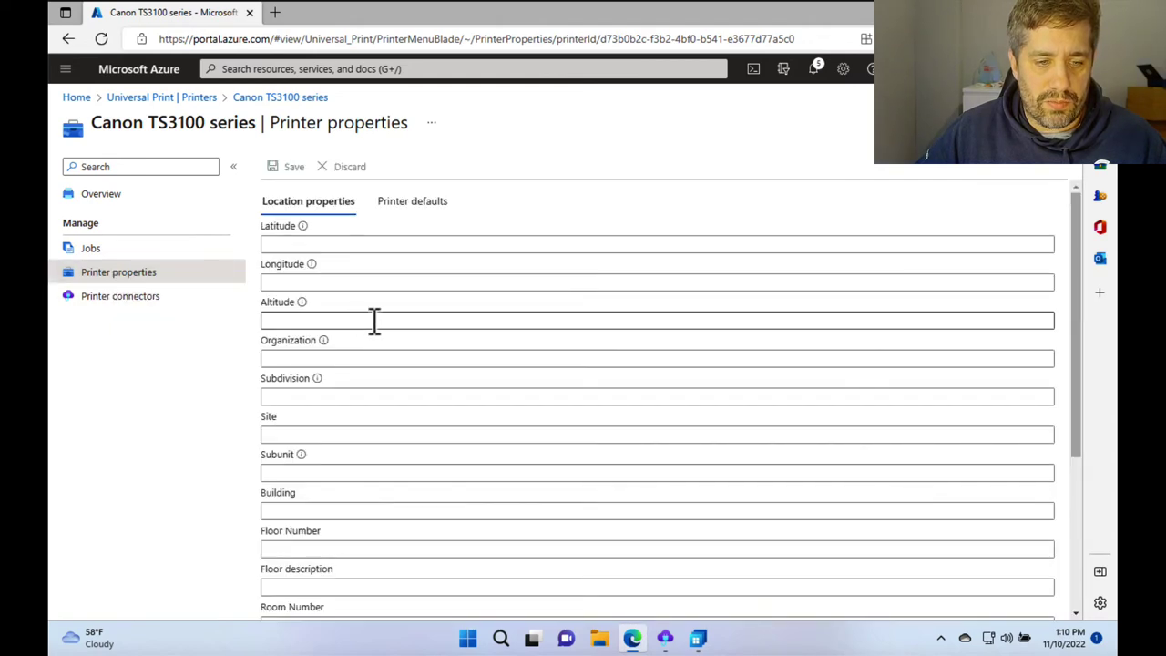
scroll(374, 320, down, 2)
scroll(377, 322, up, 2)
scroll(334, 318, down, 2)
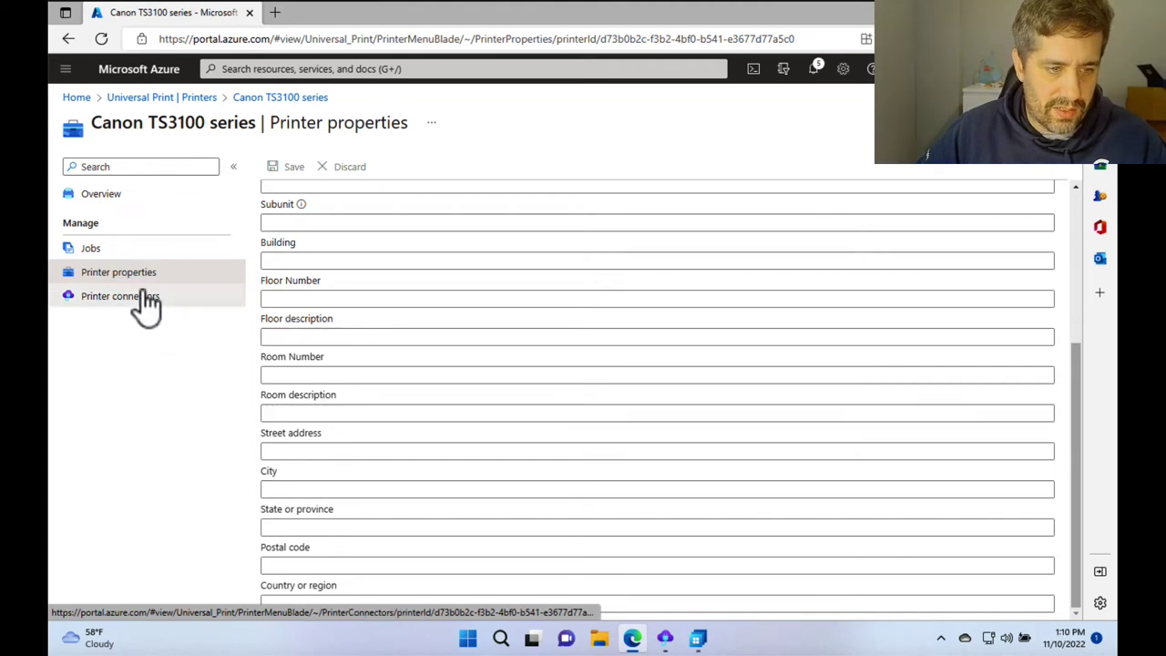
click(127, 319)
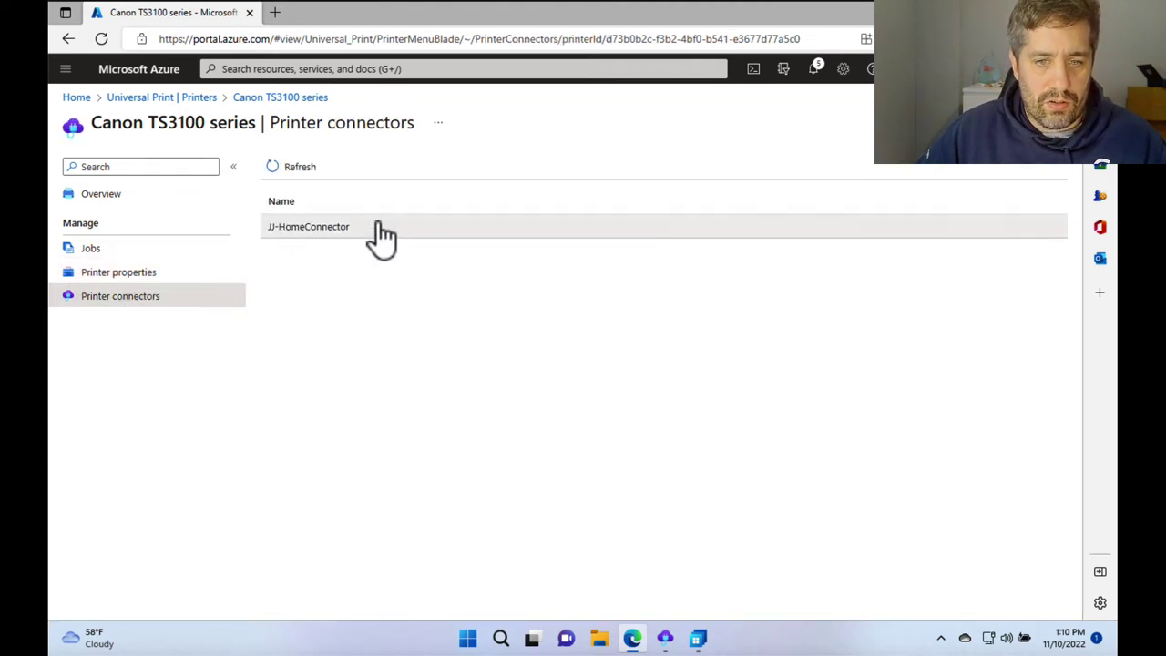
click(114, 200)
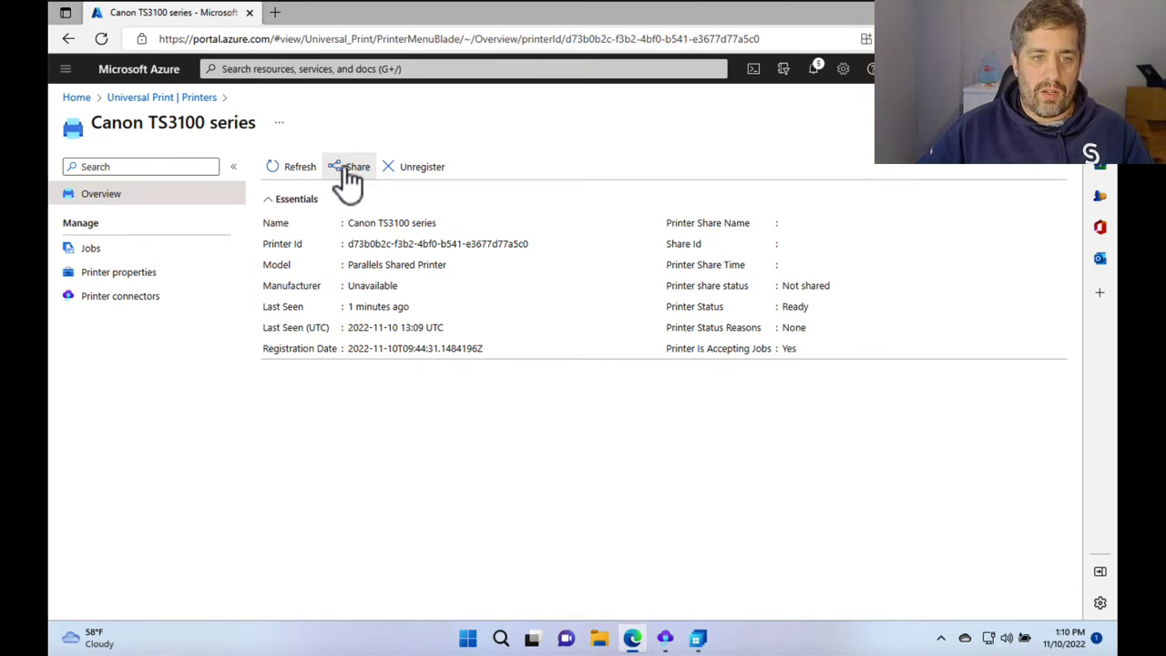
Share Canon TS3100 series under its default share name with one selected user, org-wide access off.
click(349, 173)
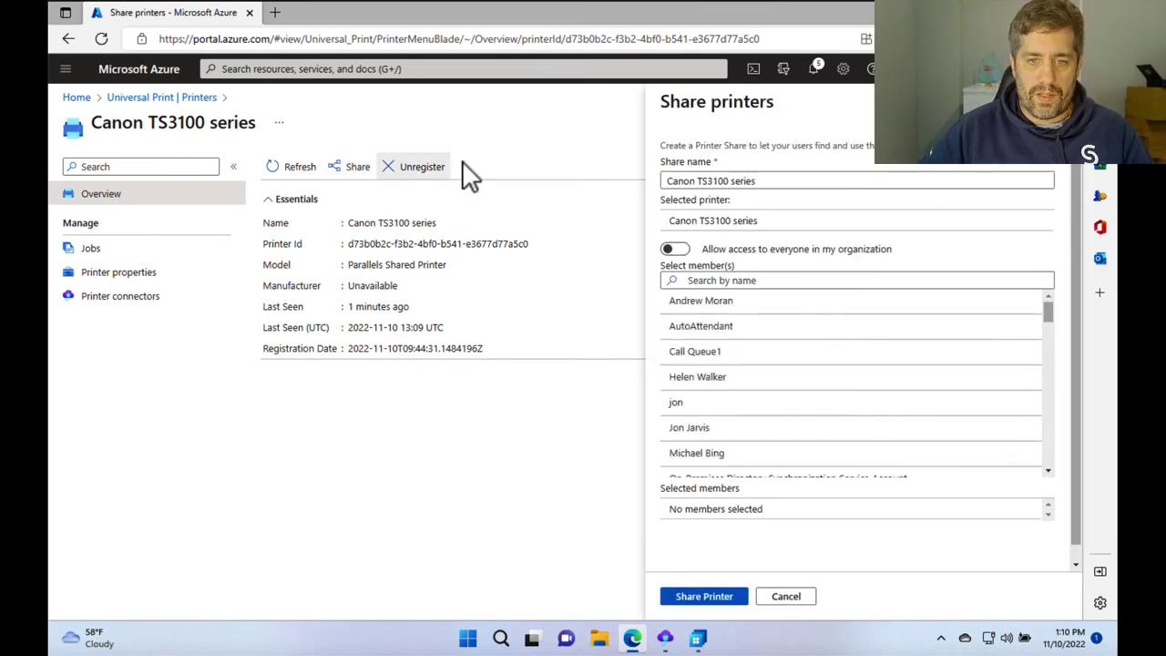
click(698, 181)
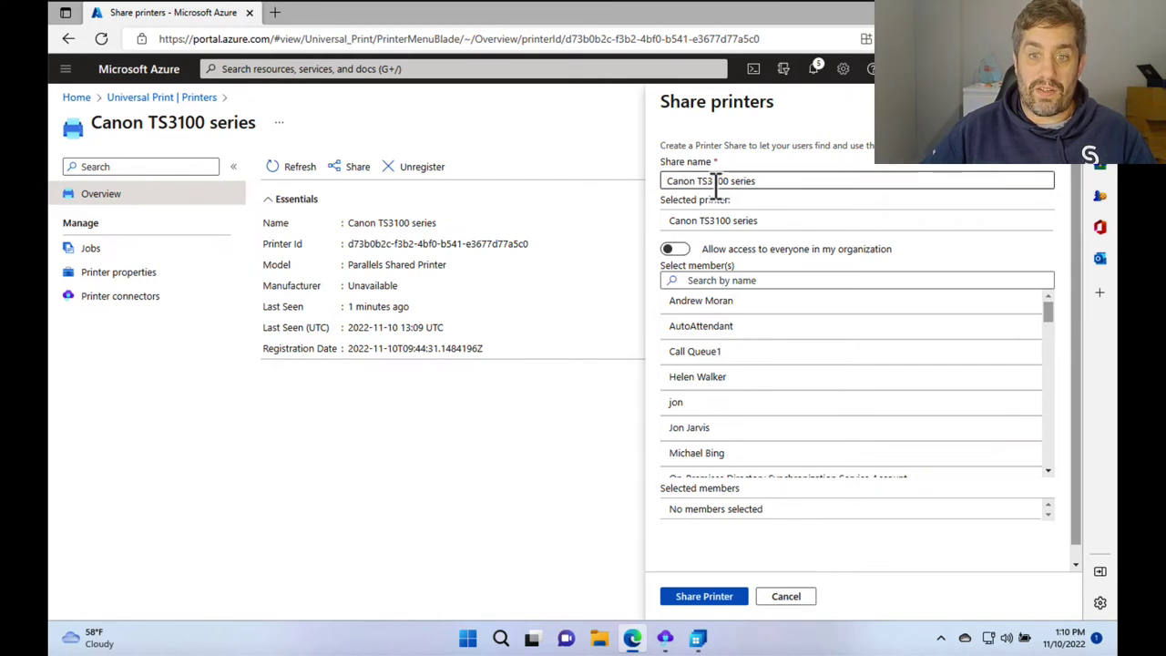
click(677, 252)
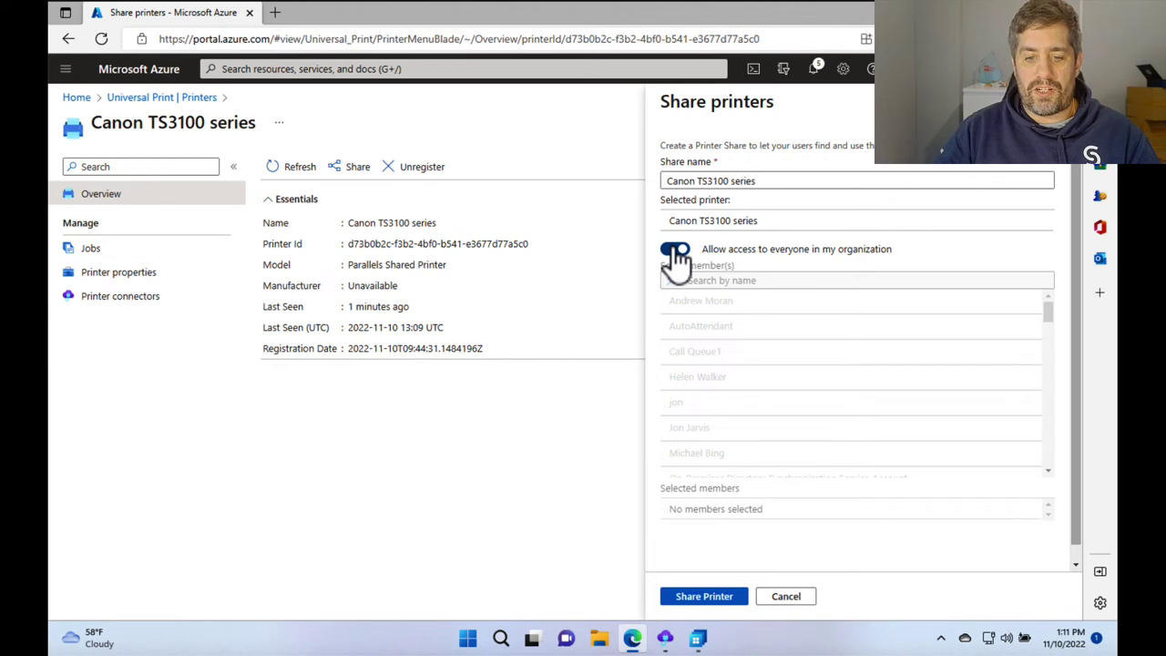
click(677, 253)
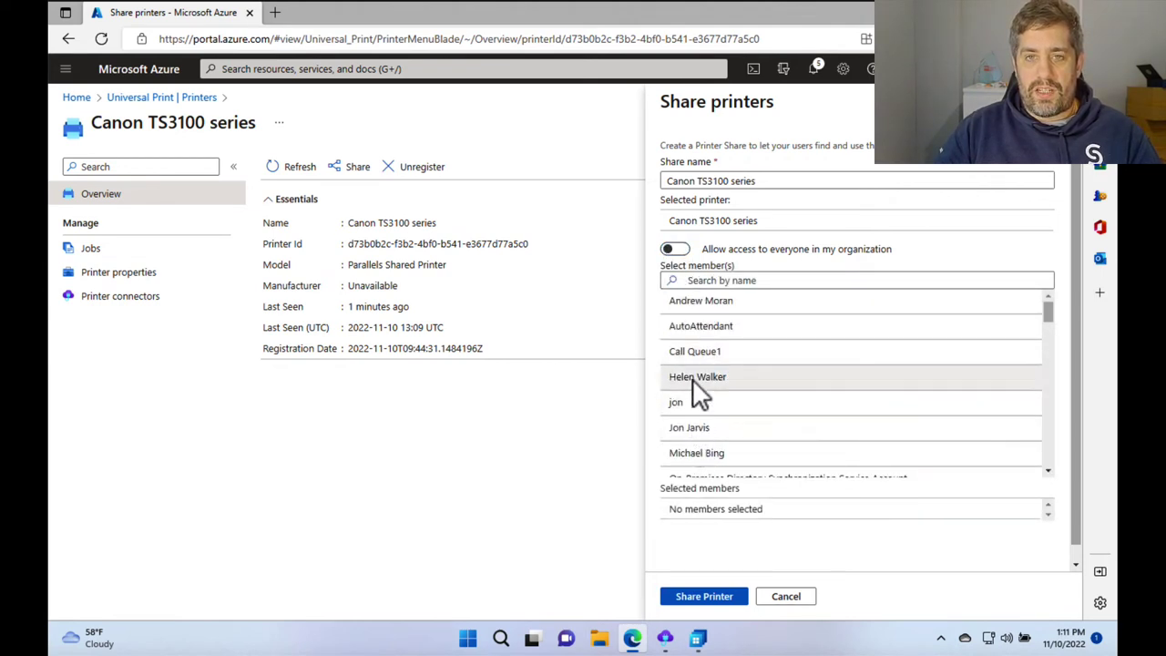
click(701, 428)
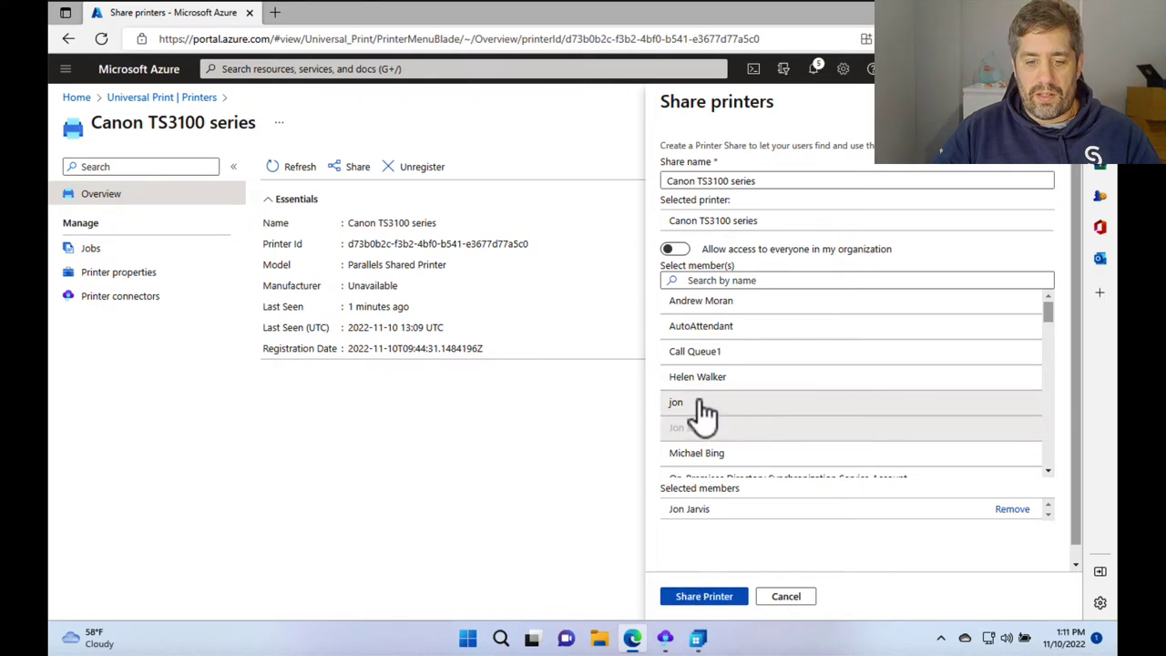
click(692, 596)
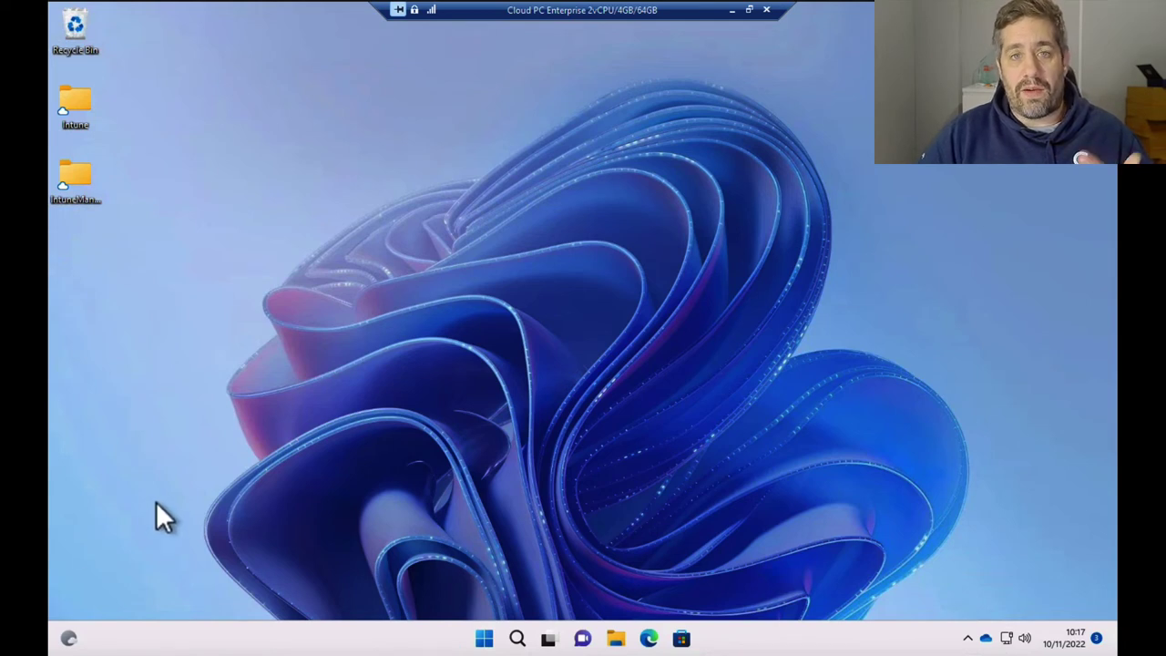
In Settings > Bluetooth & devices > Printers & scanners, add the Canon TS3100 series printer.
click(483, 638)
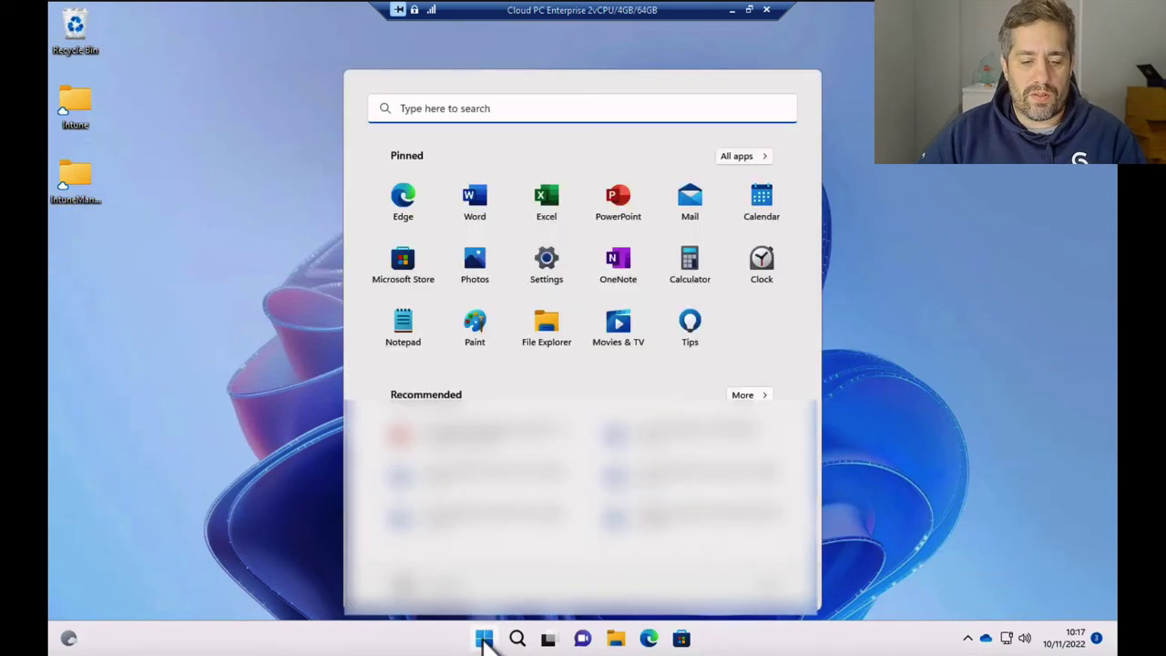
click(547, 264)
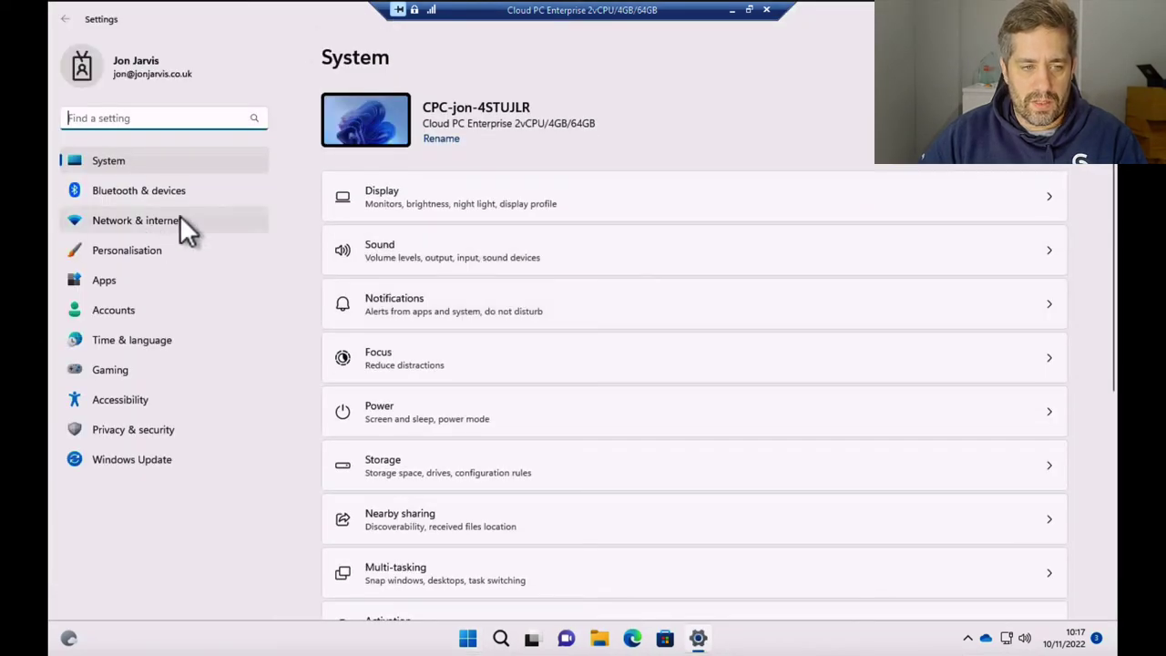
click(118, 194)
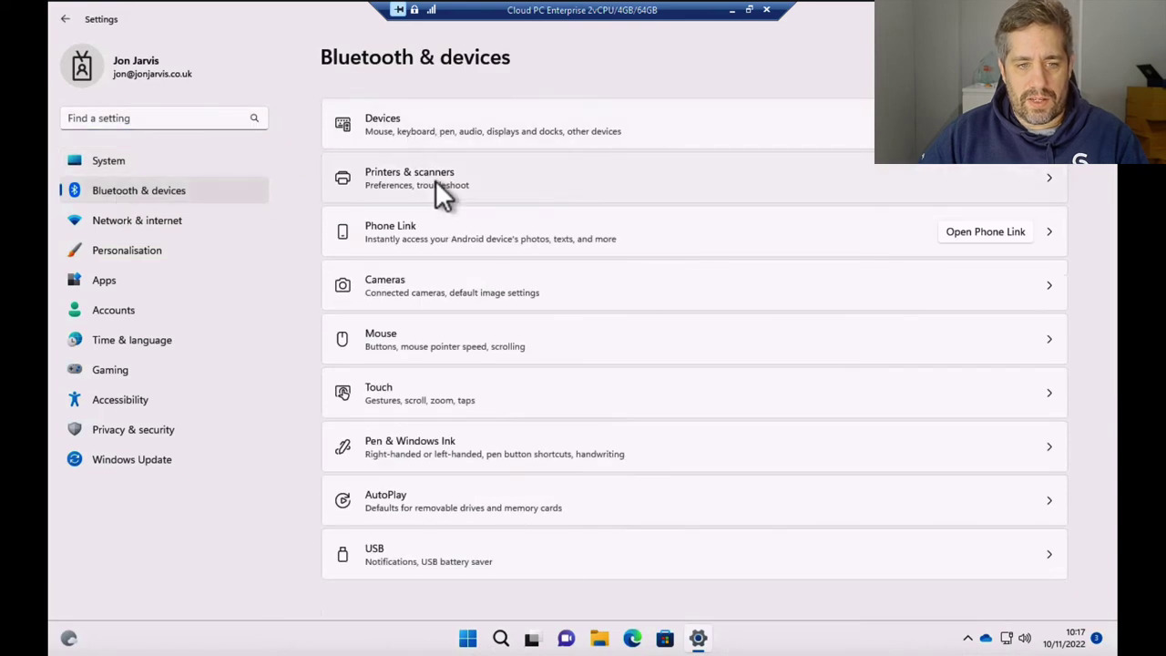
click(435, 180)
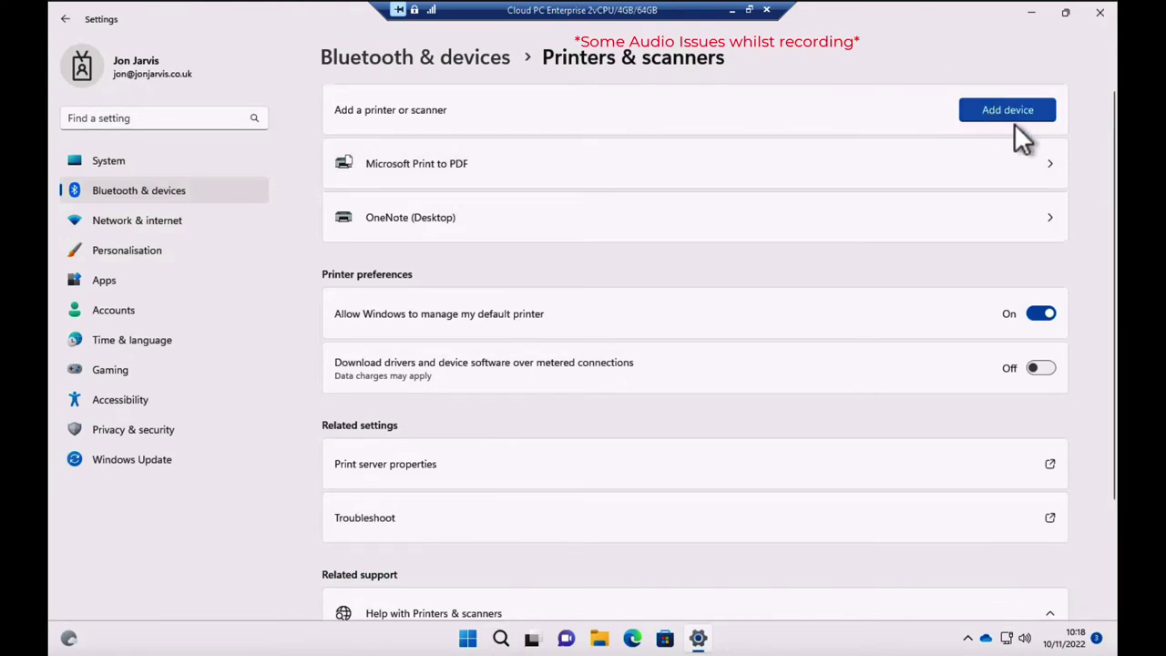
click(1012, 113)
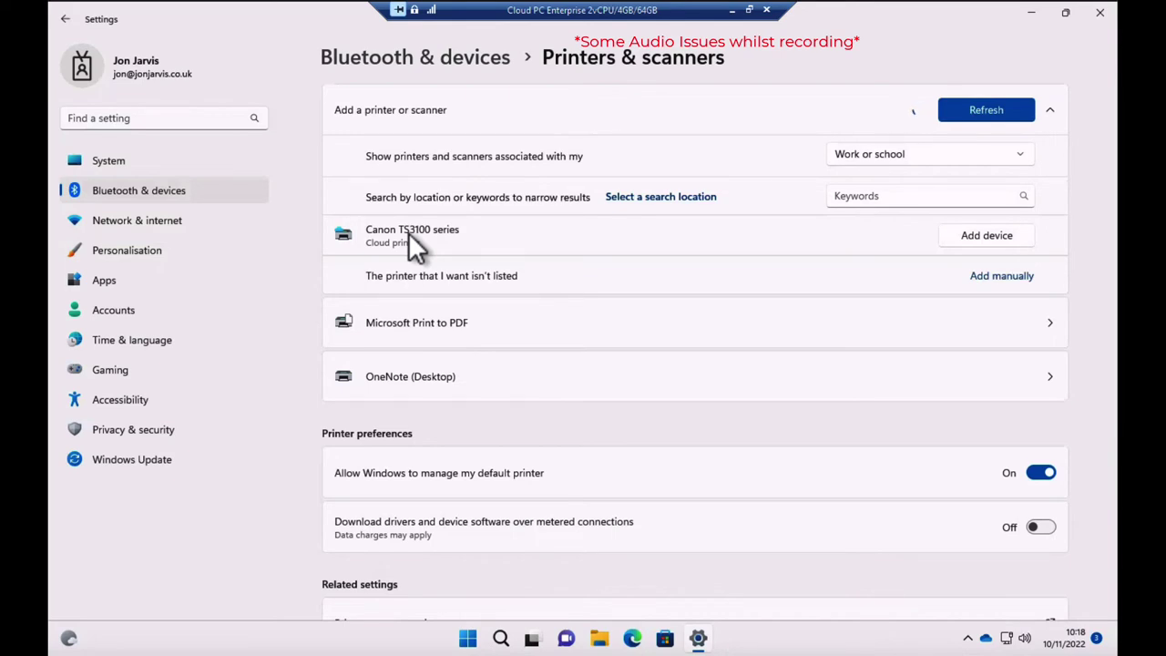
click(408, 233)
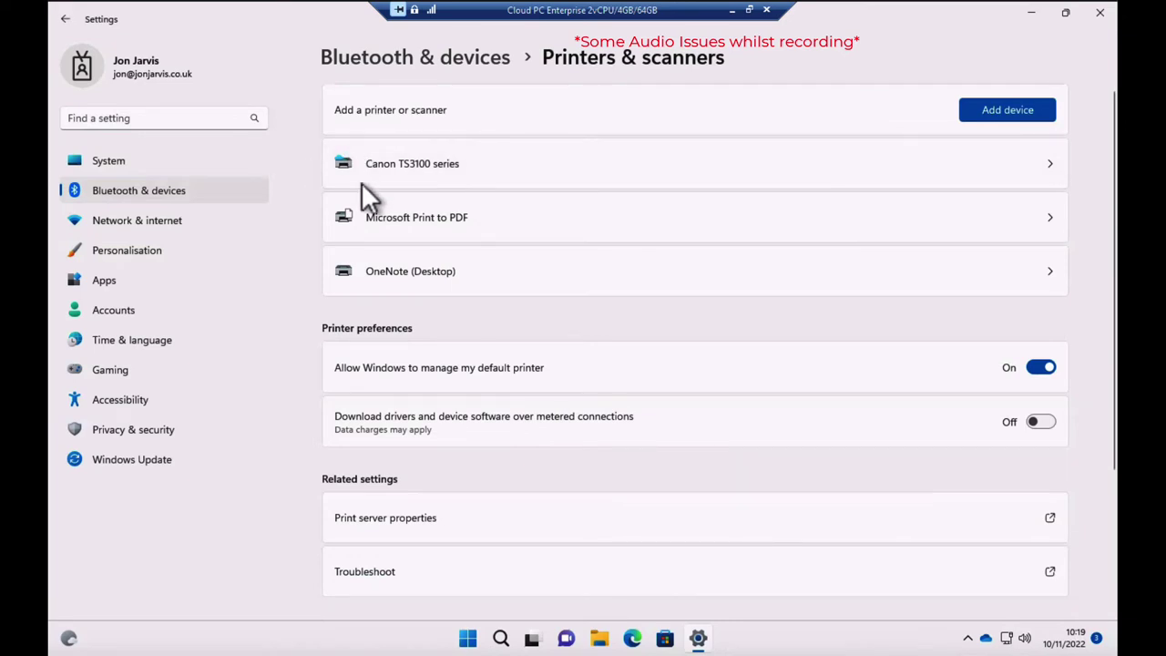
Print a test page from the Canon TS3100 series printer's settings page.
click(1055, 175)
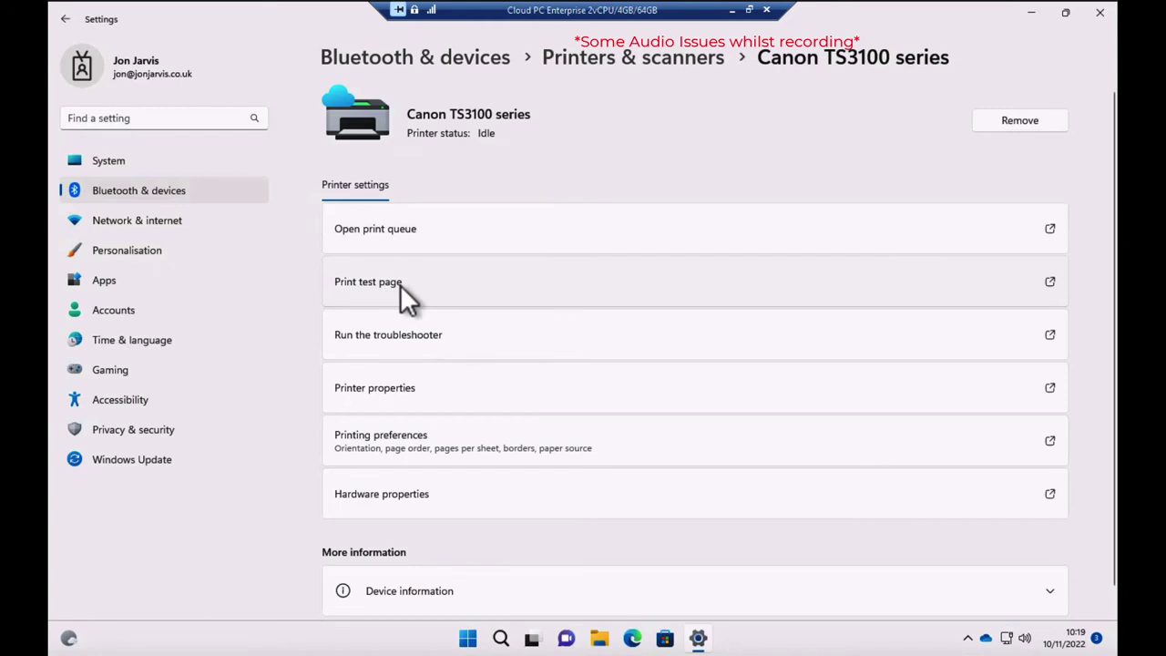
click(401, 285)
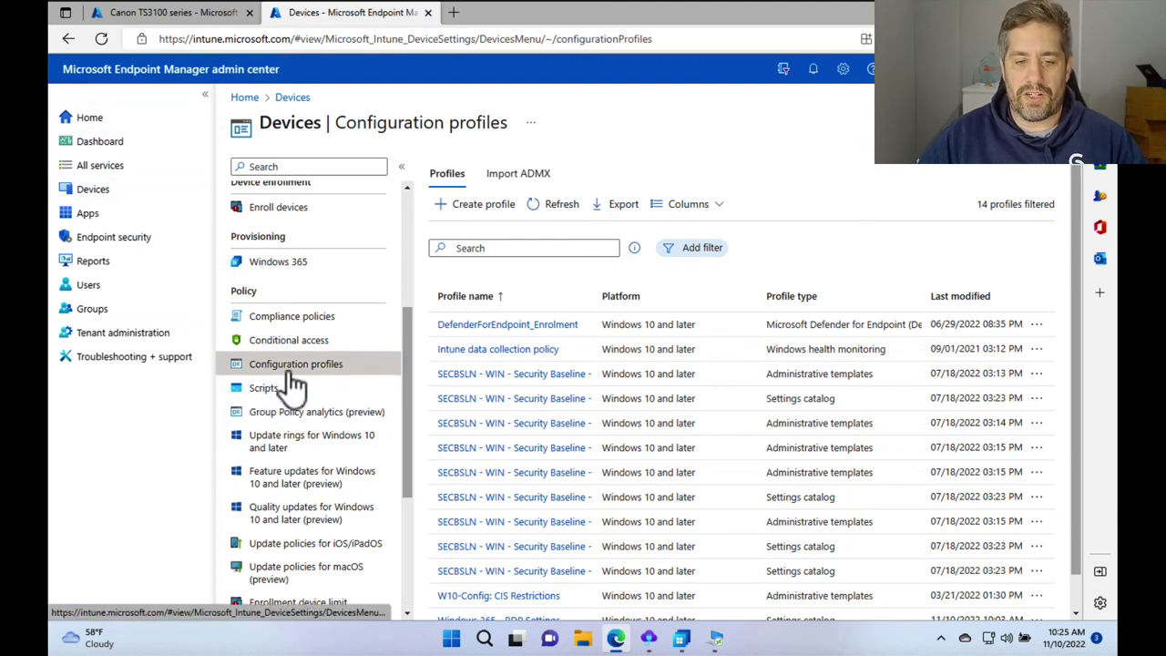
Create a new configuration profile for Windows 10 and later with the Settings catalog type.
click(467, 221)
click(687, 172)
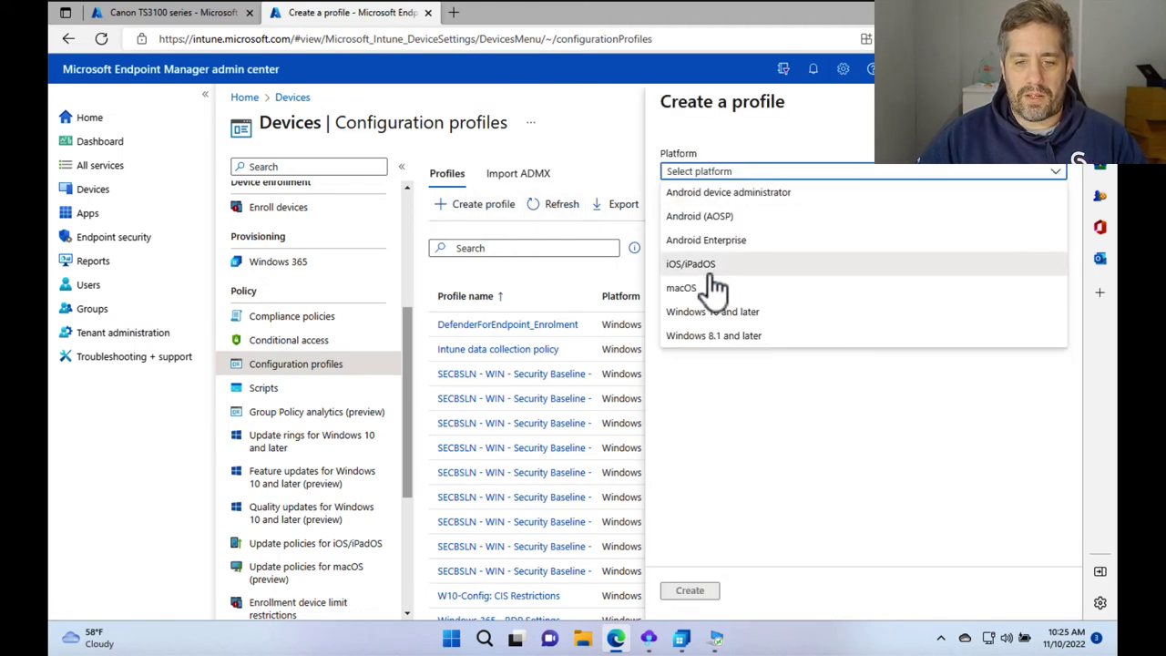
click(699, 314)
click(706, 218)
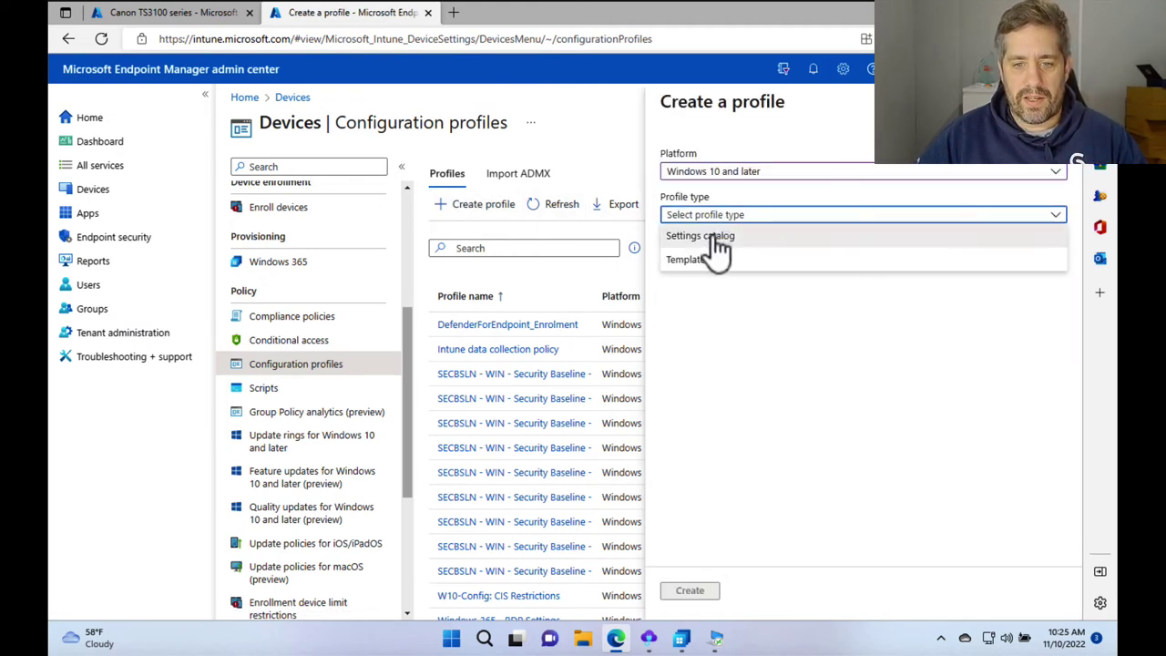
click(711, 237)
click(690, 591)
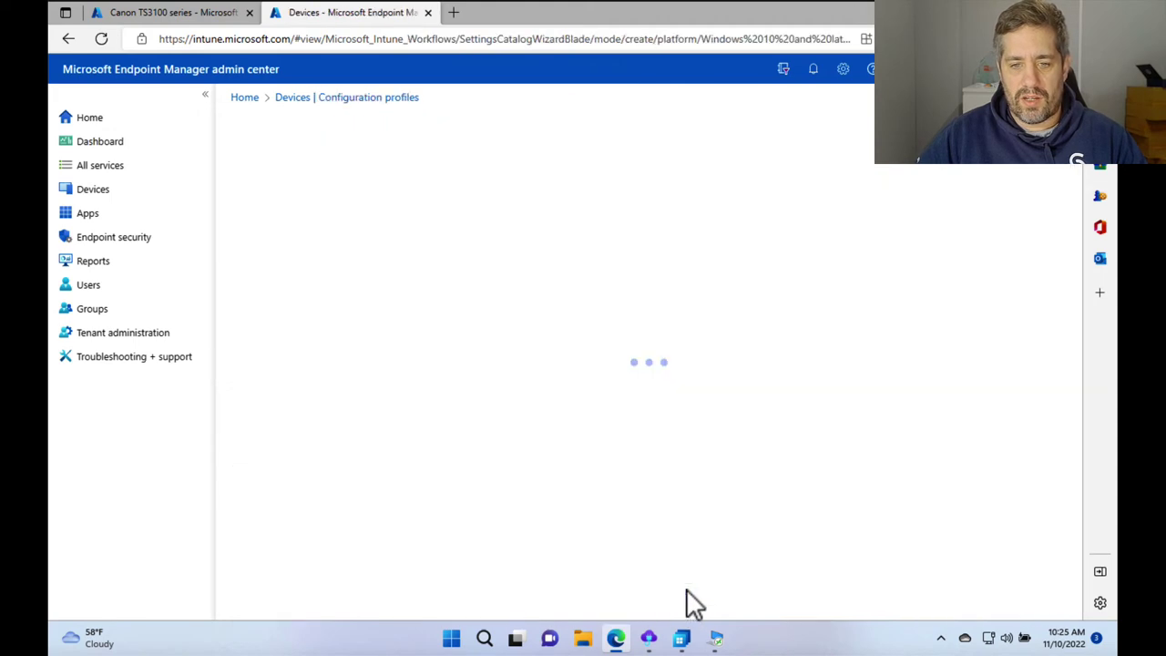
Name the profile 'Universal Printer Deployment' and continue to the configuration settings.
click(504, 211)
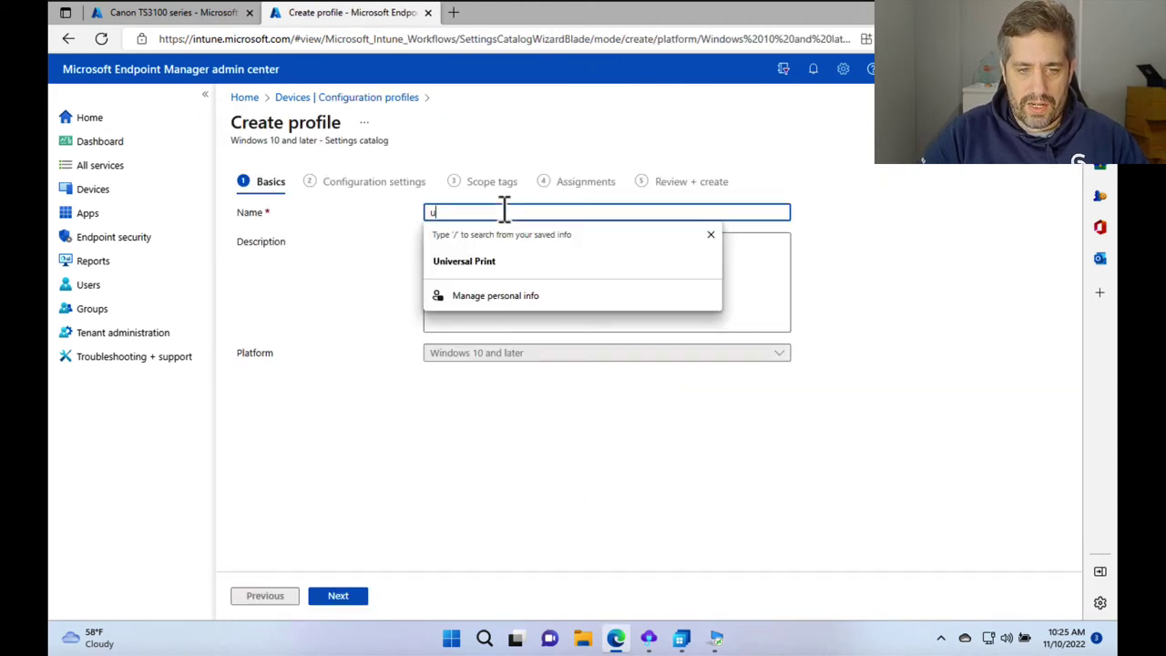
text(uN)
key(BackSpace)
key(BackSpace)
text(Universal Pr)
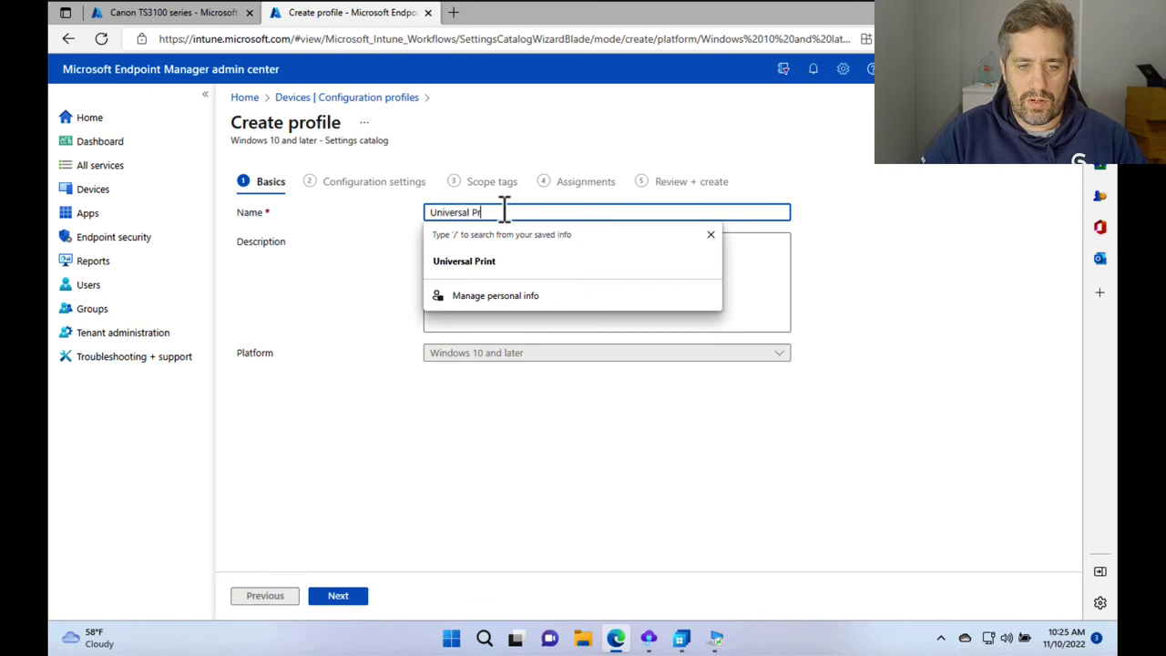
text(inter Deploy)
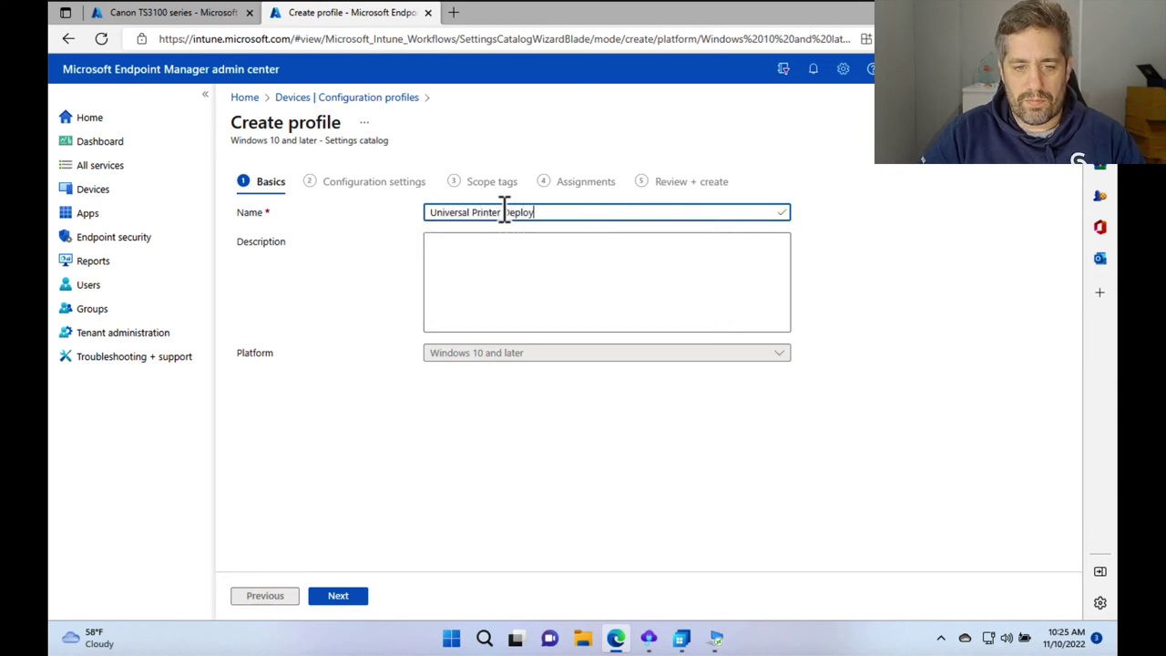
text(ment)
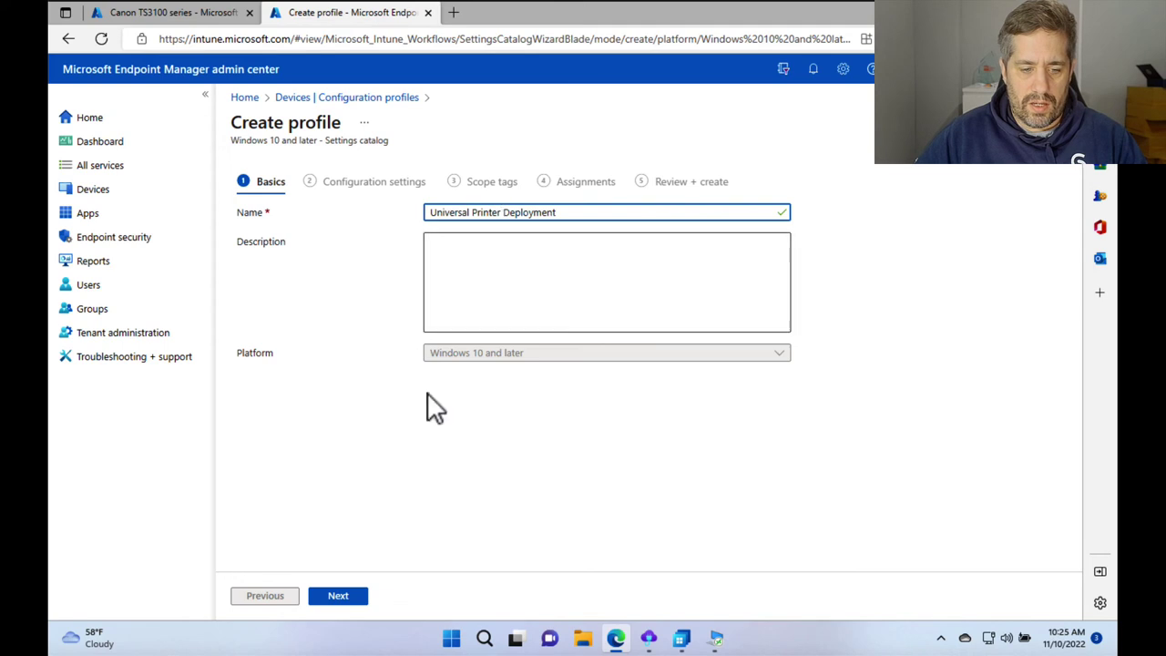
click(335, 597)
Search 'Printer Provisioning' and add its Printer Shared ID (User) setting to the profile.
click(293, 399)
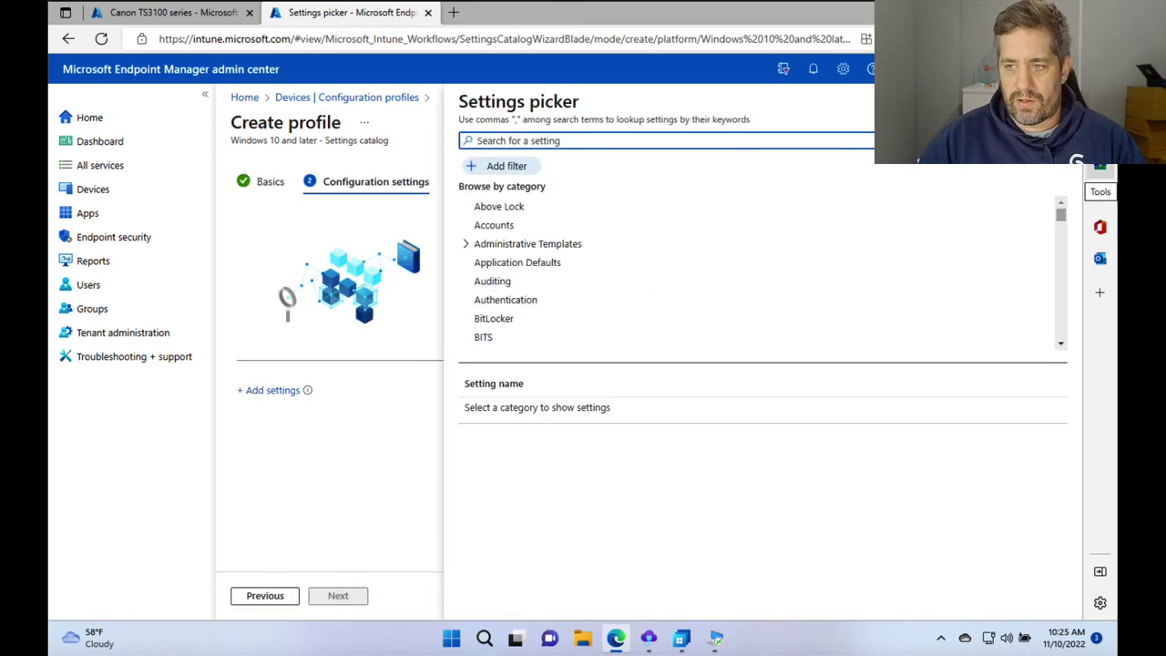
text(Printer Provisi)
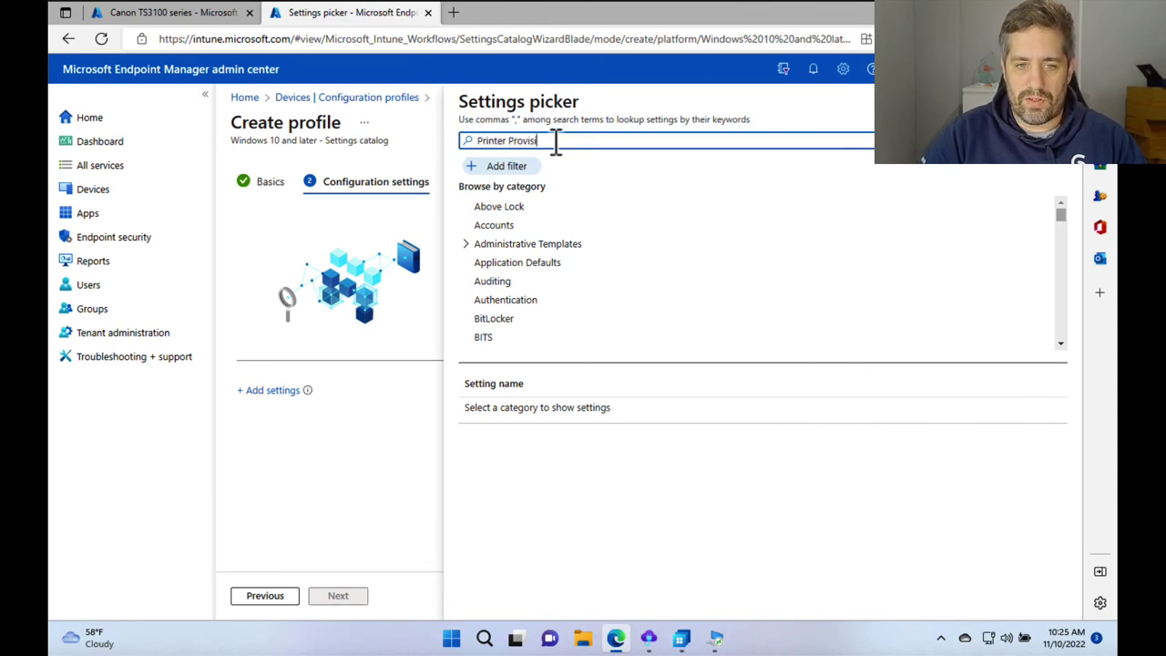
text(oning)
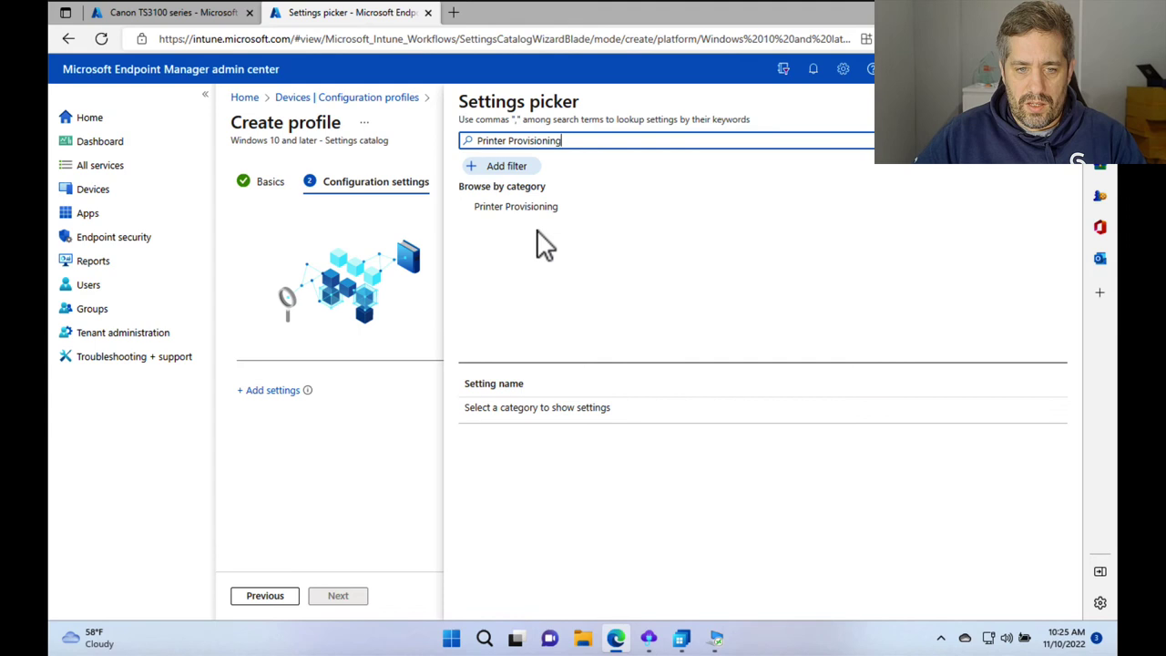
click(507, 209)
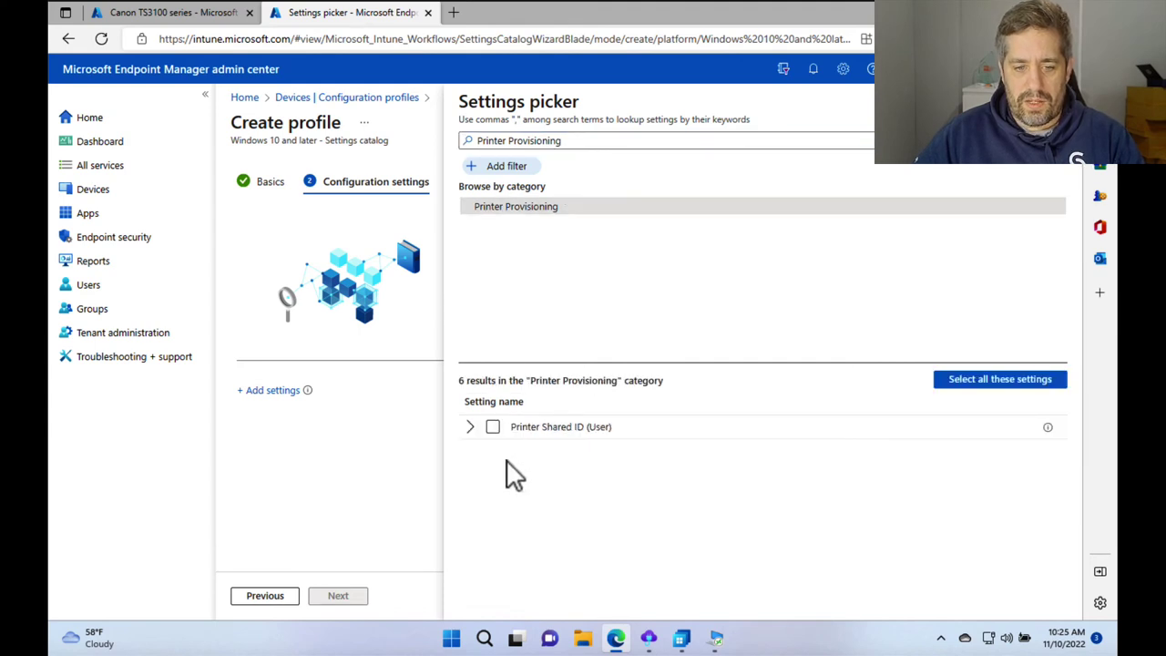
click(492, 428)
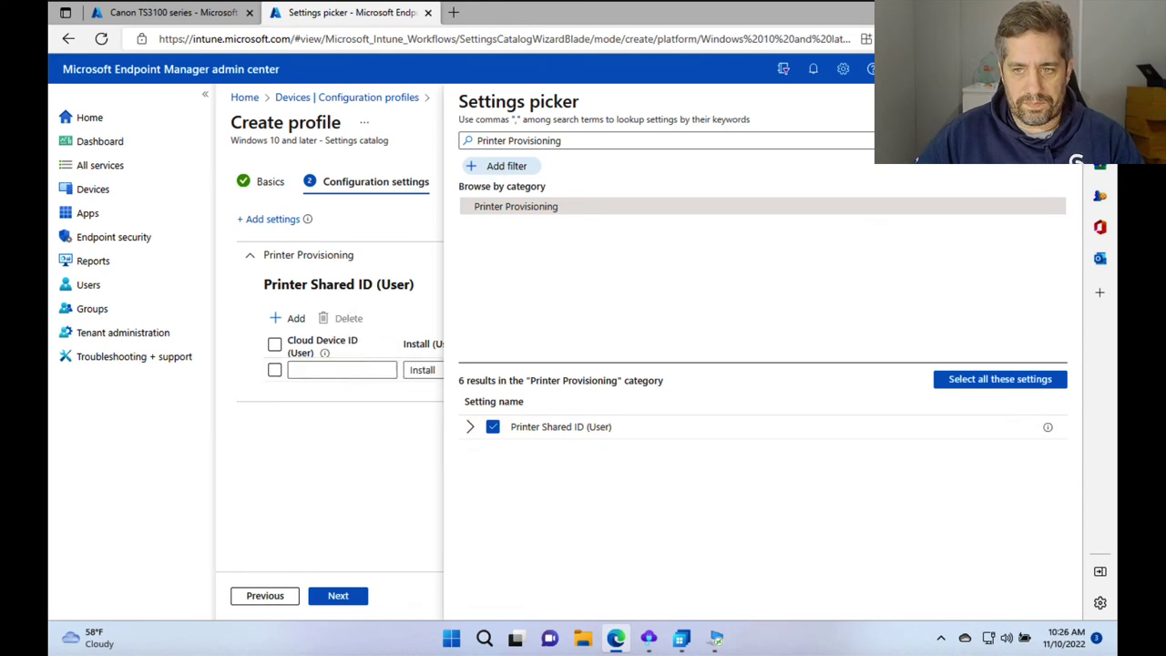
click(1056, 101)
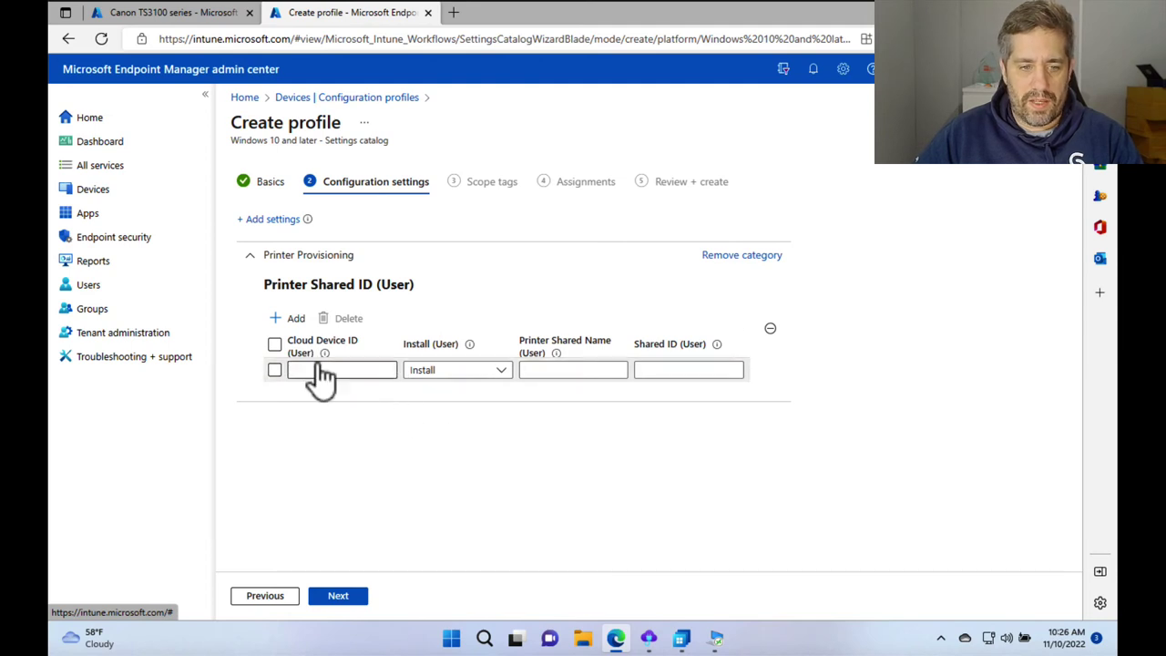
Copy the Canon TS3100 series Printer Id into the Cloud Device ID field.
mouse_move(324, 355)
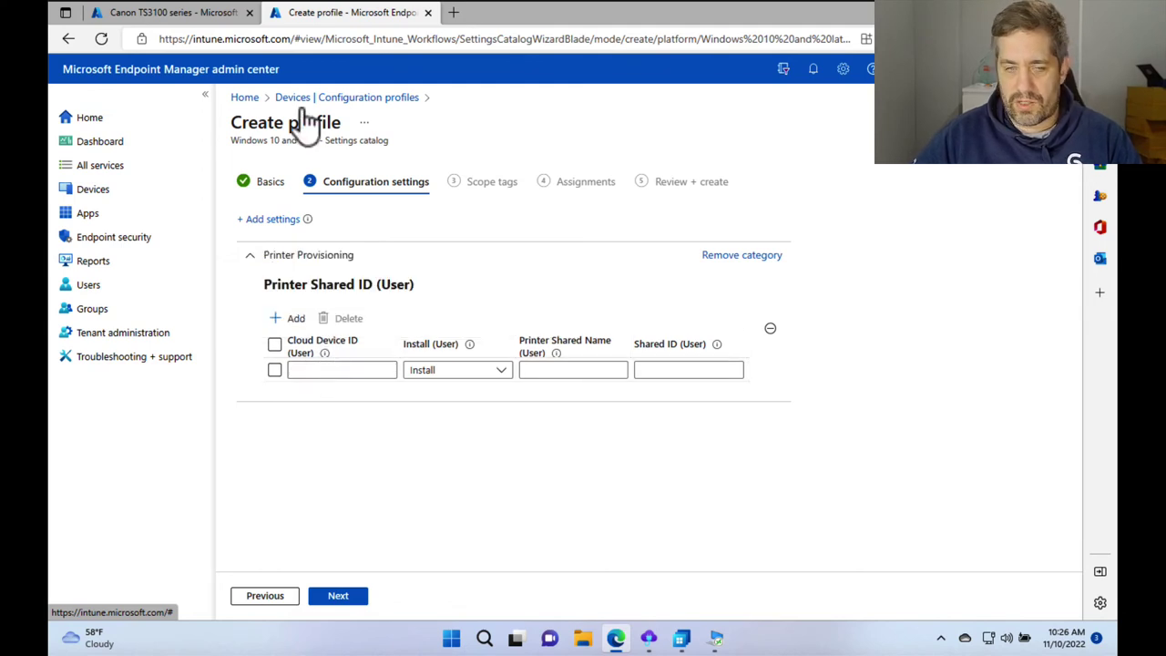
click(177, 12)
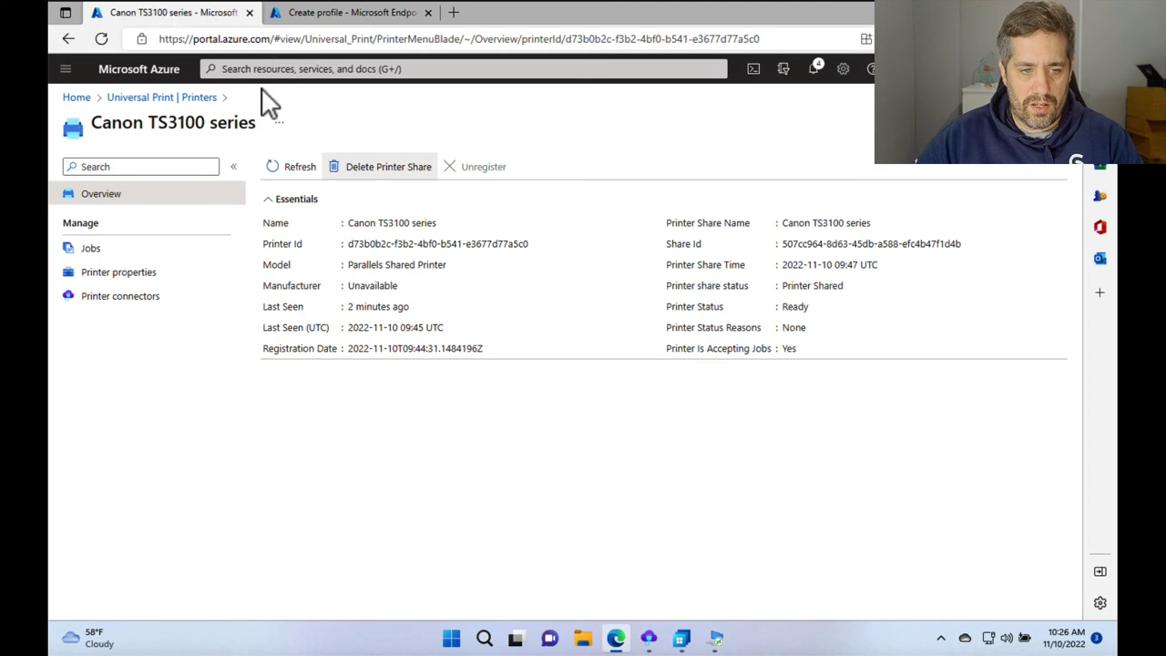
click(537, 244)
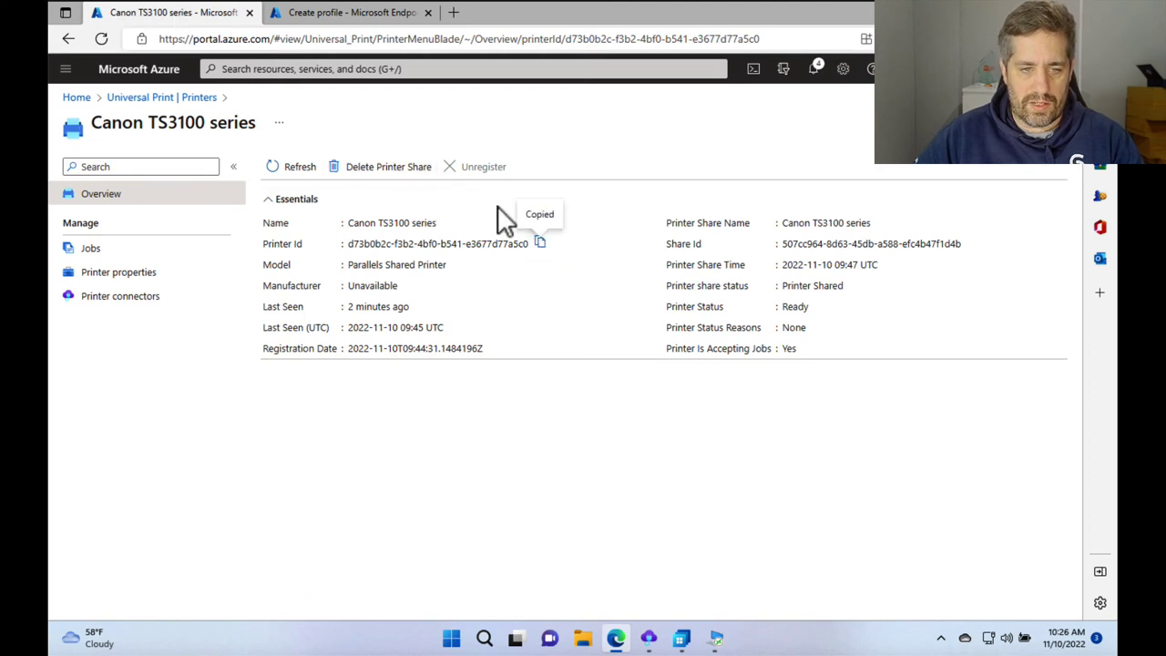
click(364, 17)
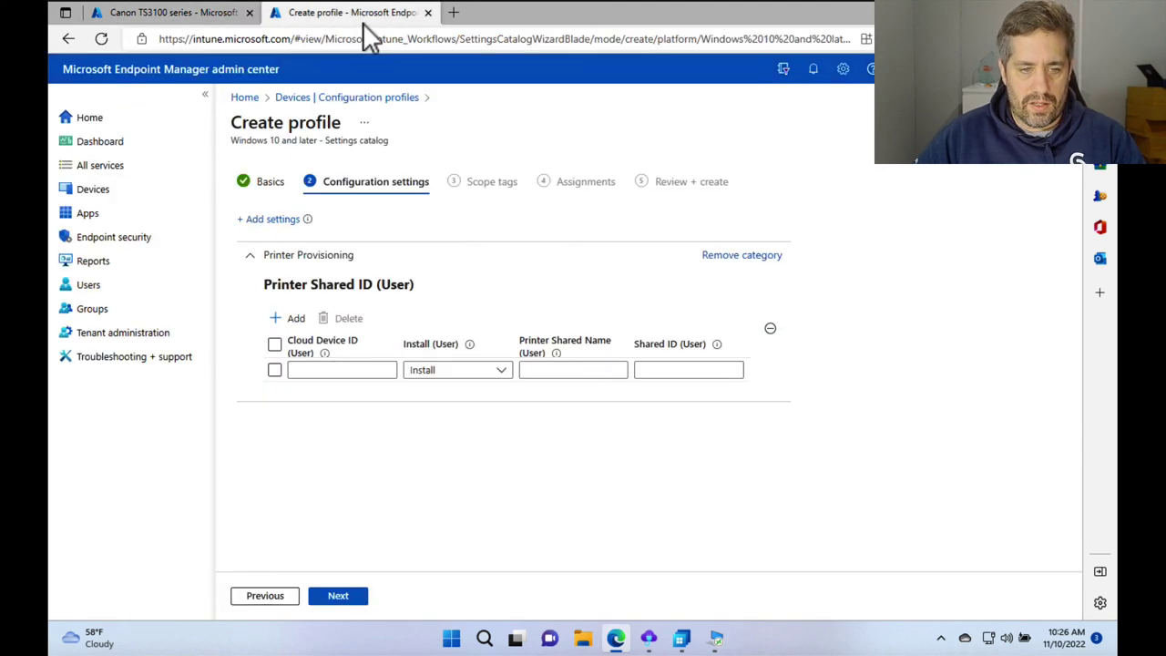
click(342, 370)
key(ctrl+v)
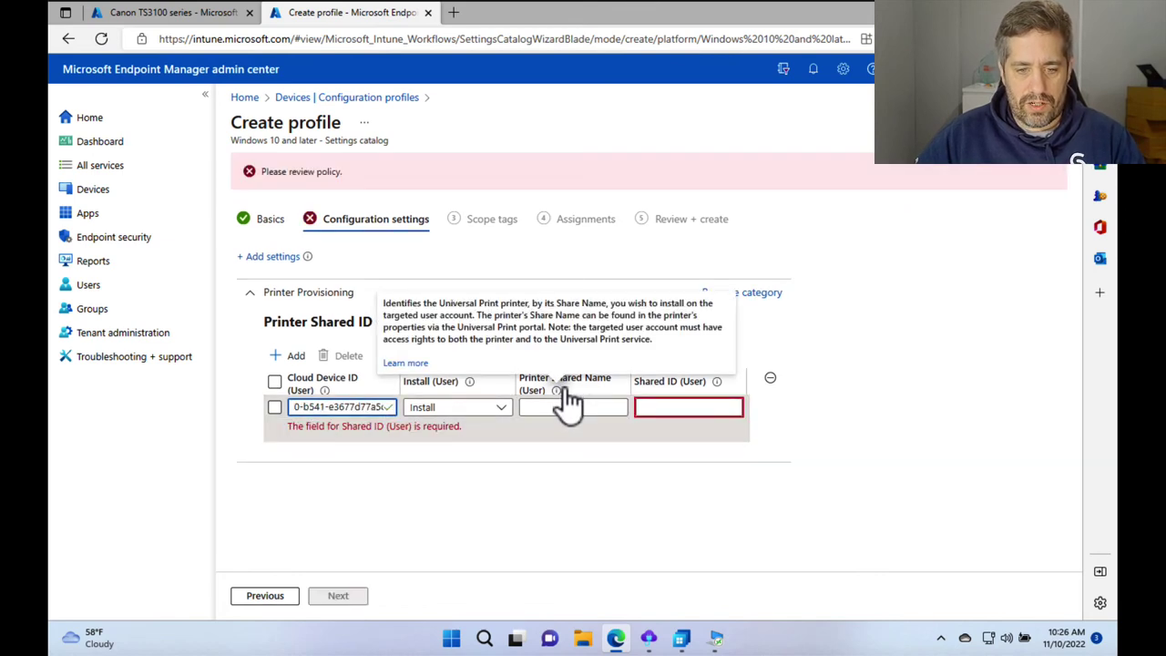
Paste the copied value into the Printer Shared Name field.
click(213, 13)
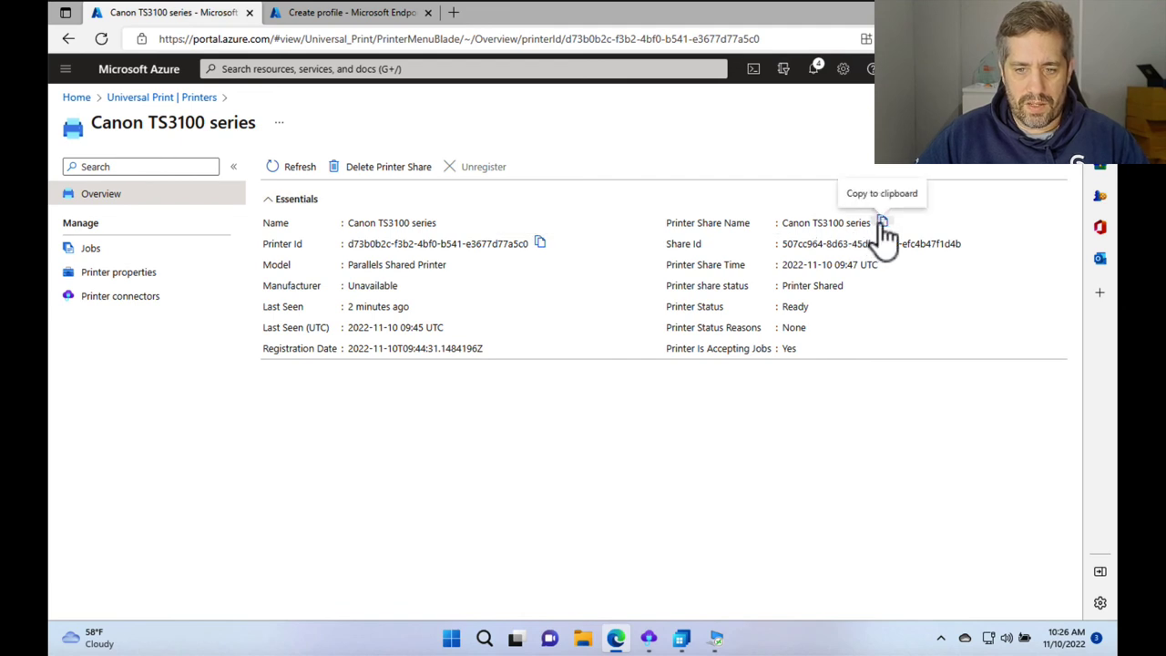
click(296, 13)
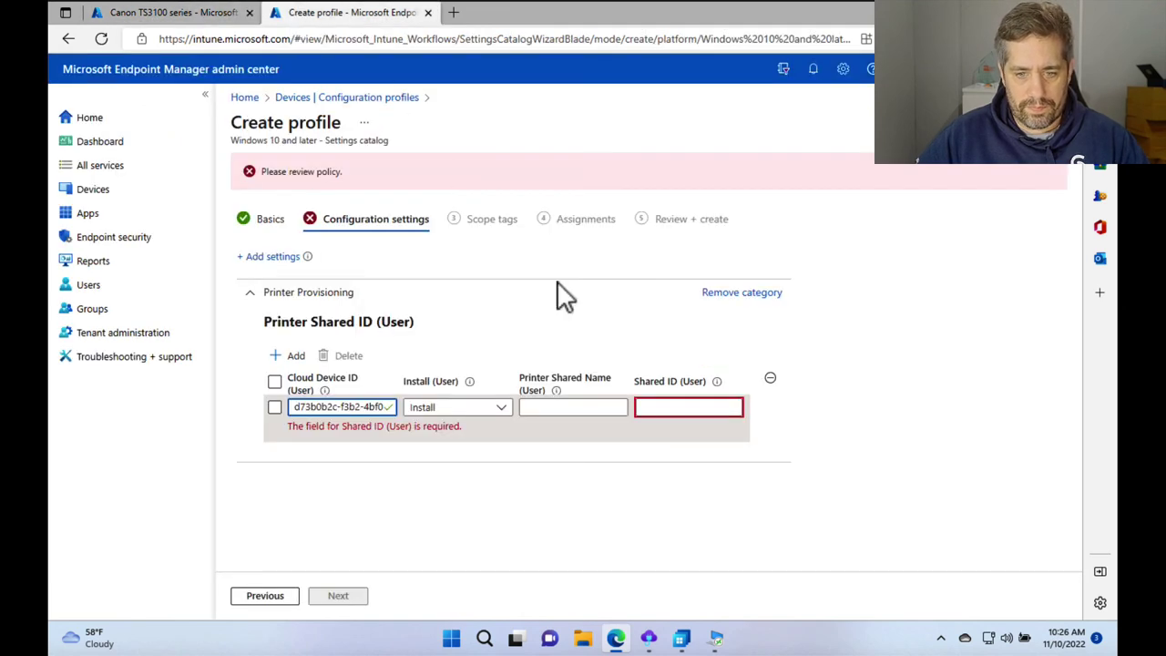
click(567, 407)
key(ctrl+v)
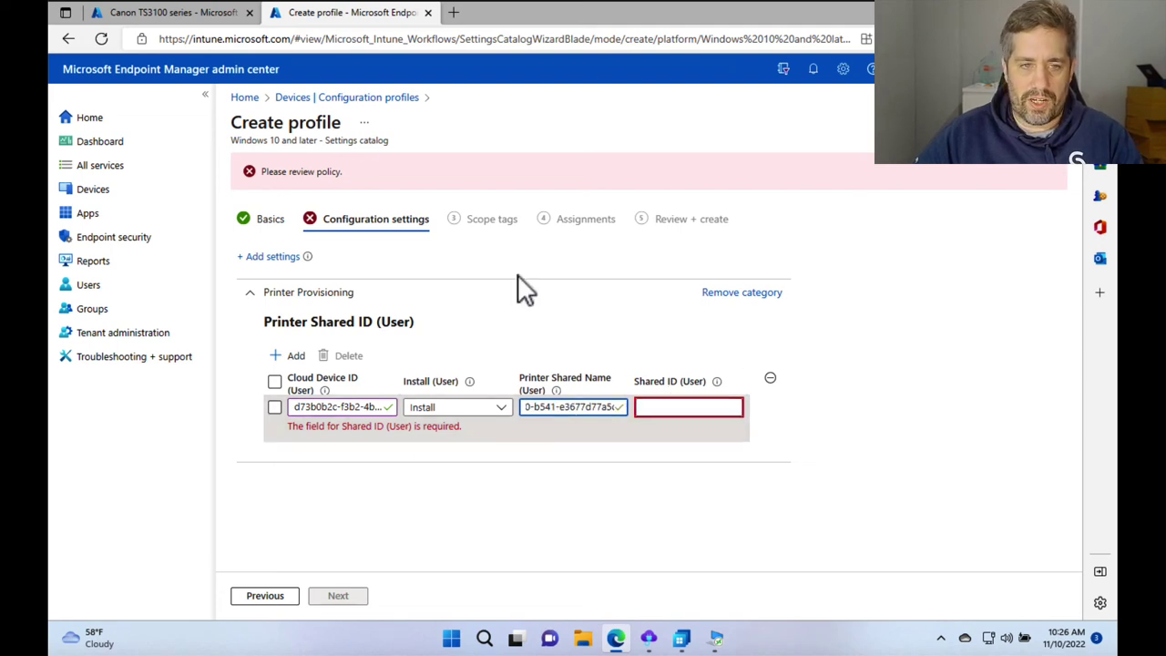
Copy the printer's Share Id into the Shared ID field.
click(189, 18)
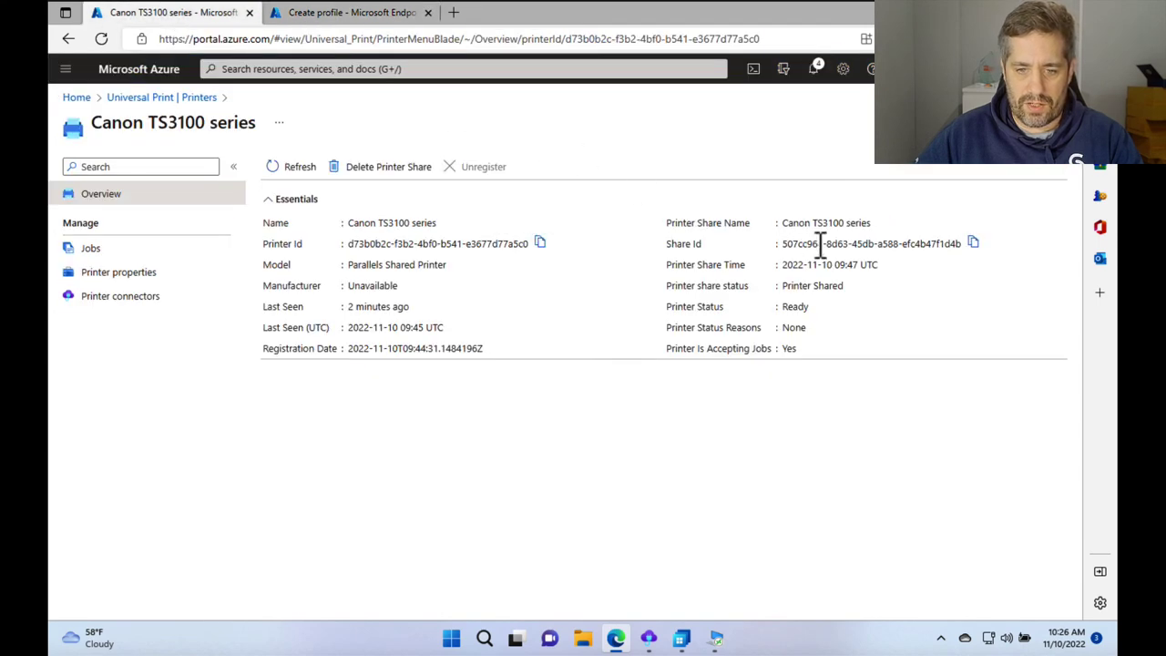
click(974, 244)
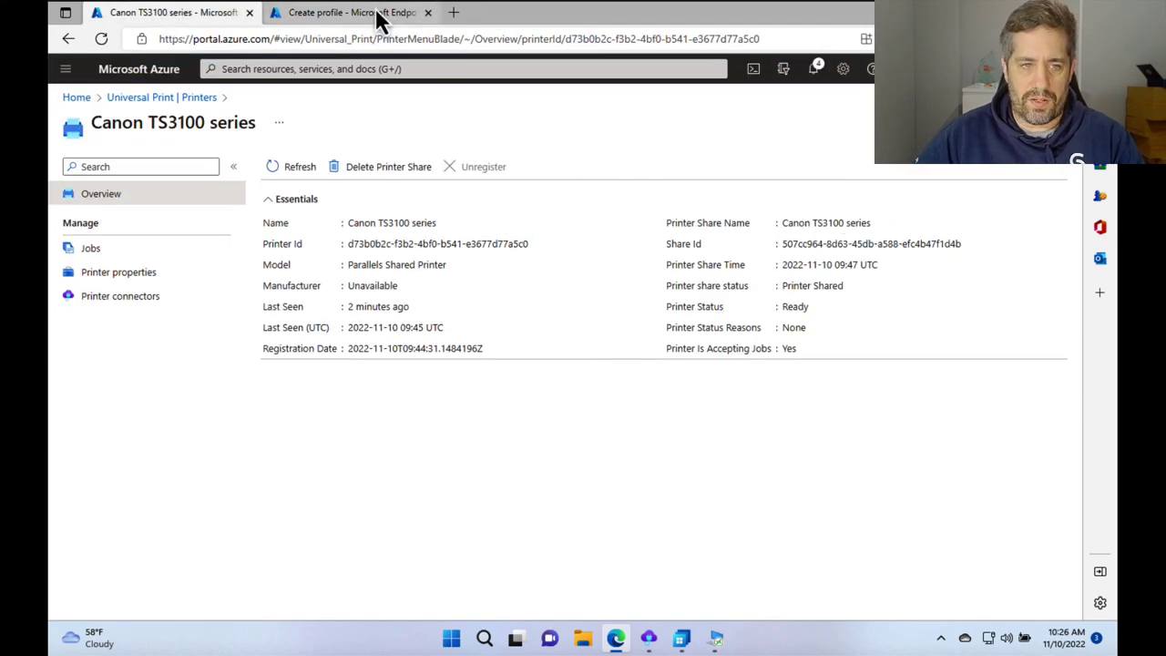
click(350, 13)
click(681, 407)
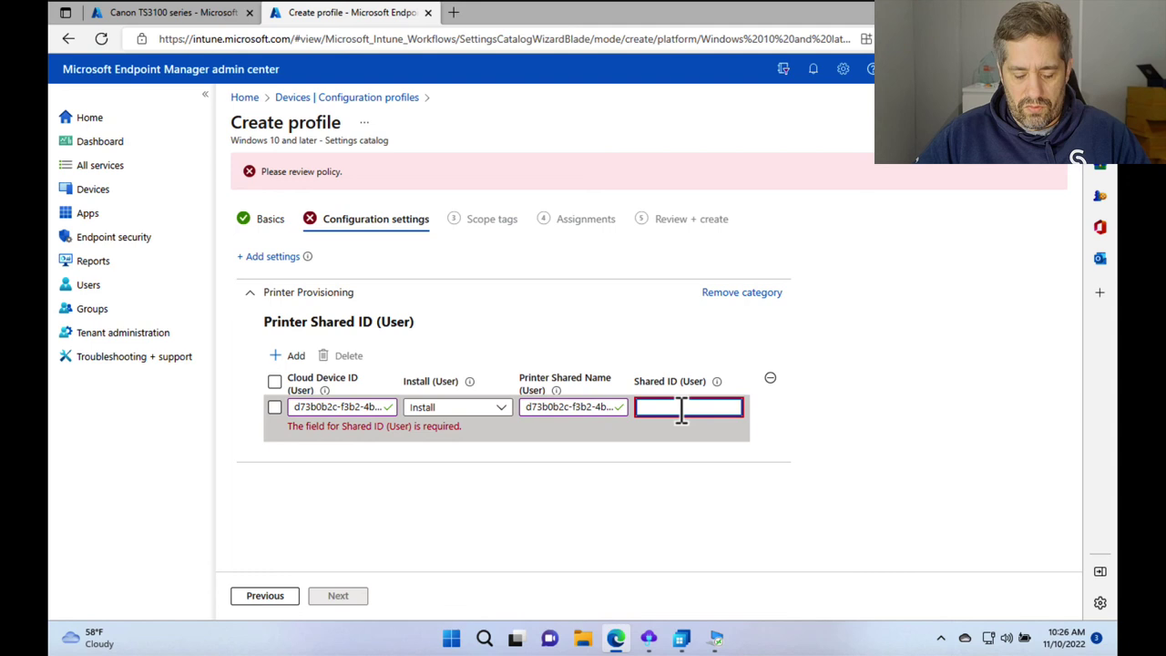
key(ctrl+v)
click(559, 445)
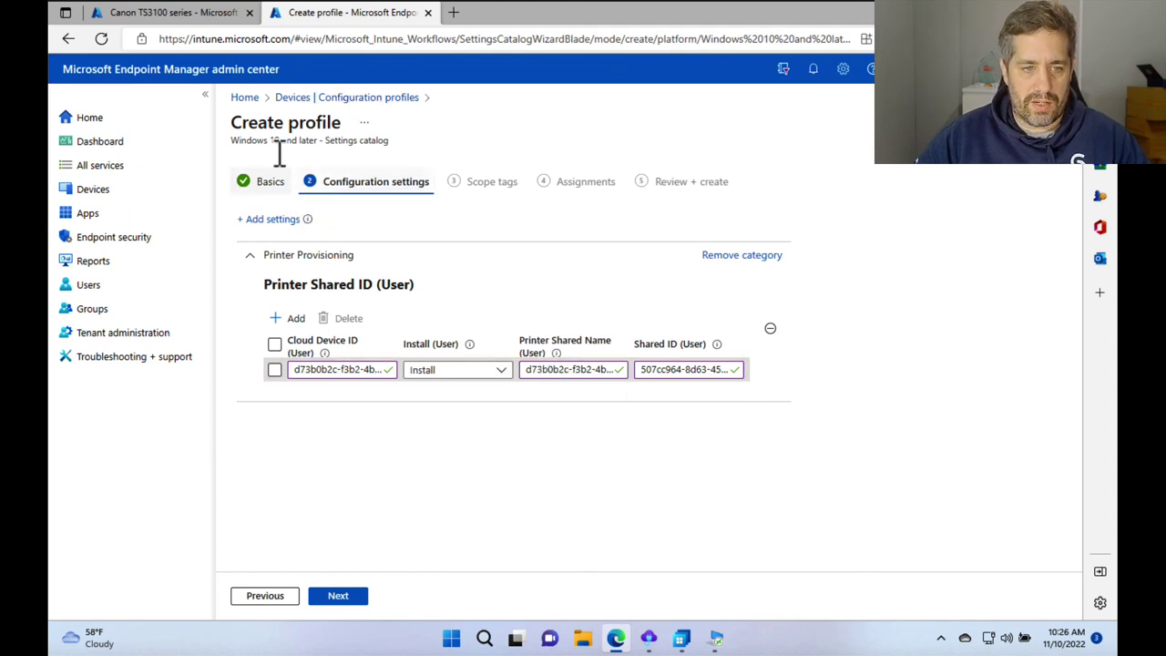
Replace the Printer Shared Name value with the share name Canon TS3100 series.
click(201, 15)
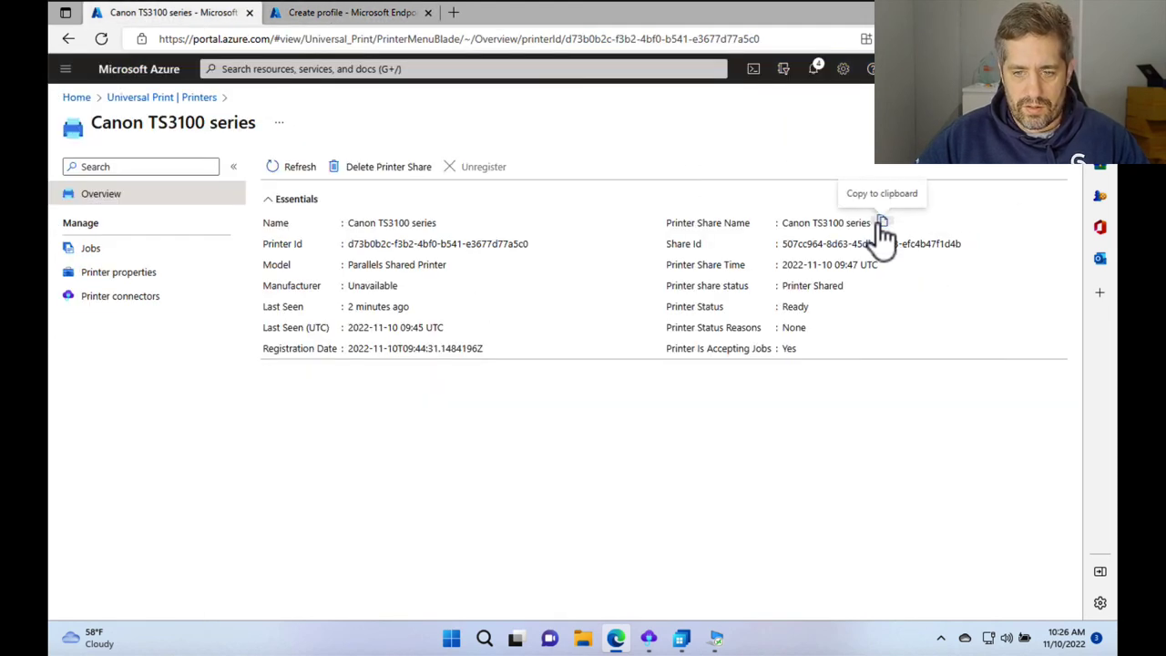
click(882, 224)
click(307, 15)
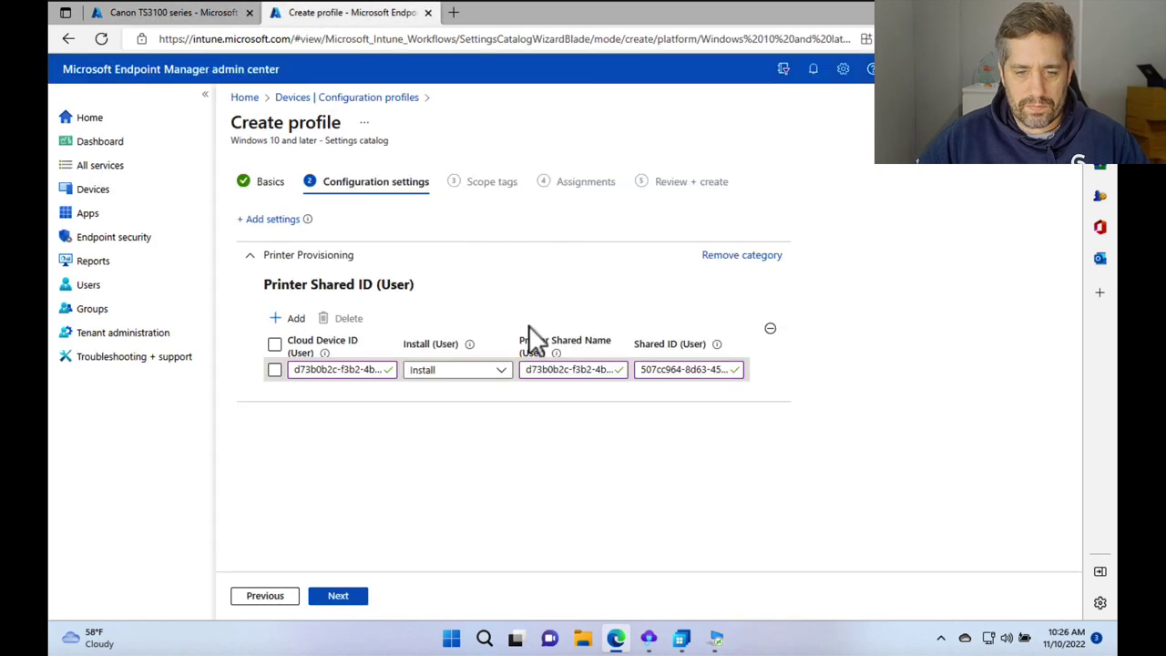
click(574, 370)
key(ctrl+a)
key(ctrl+v)
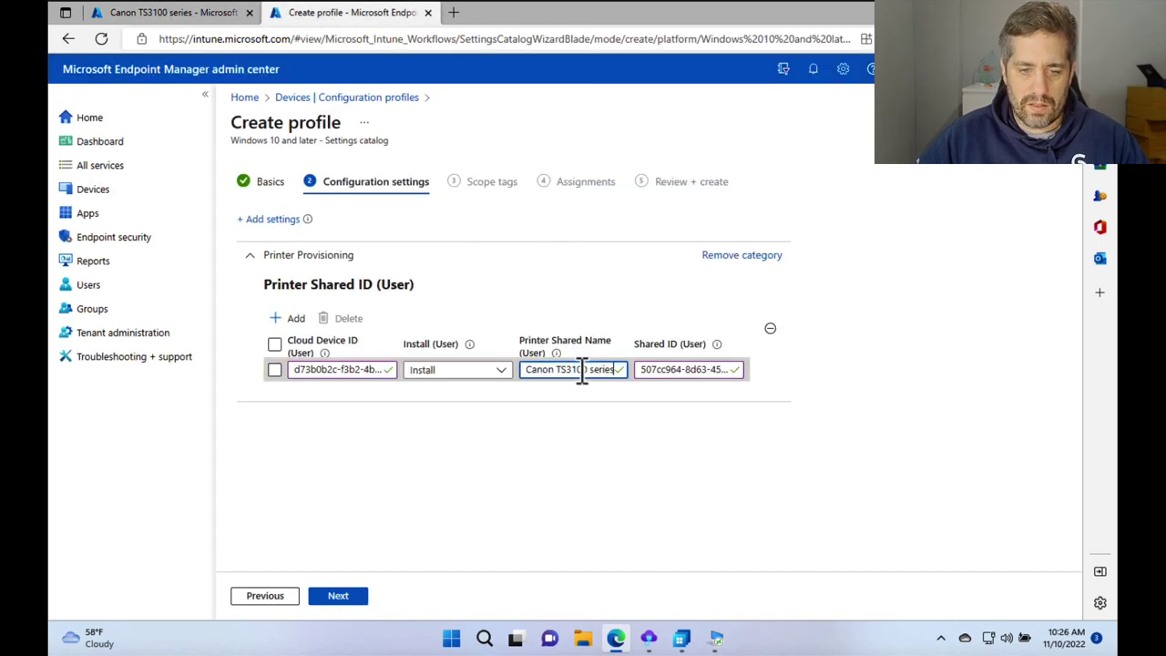
click(565, 471)
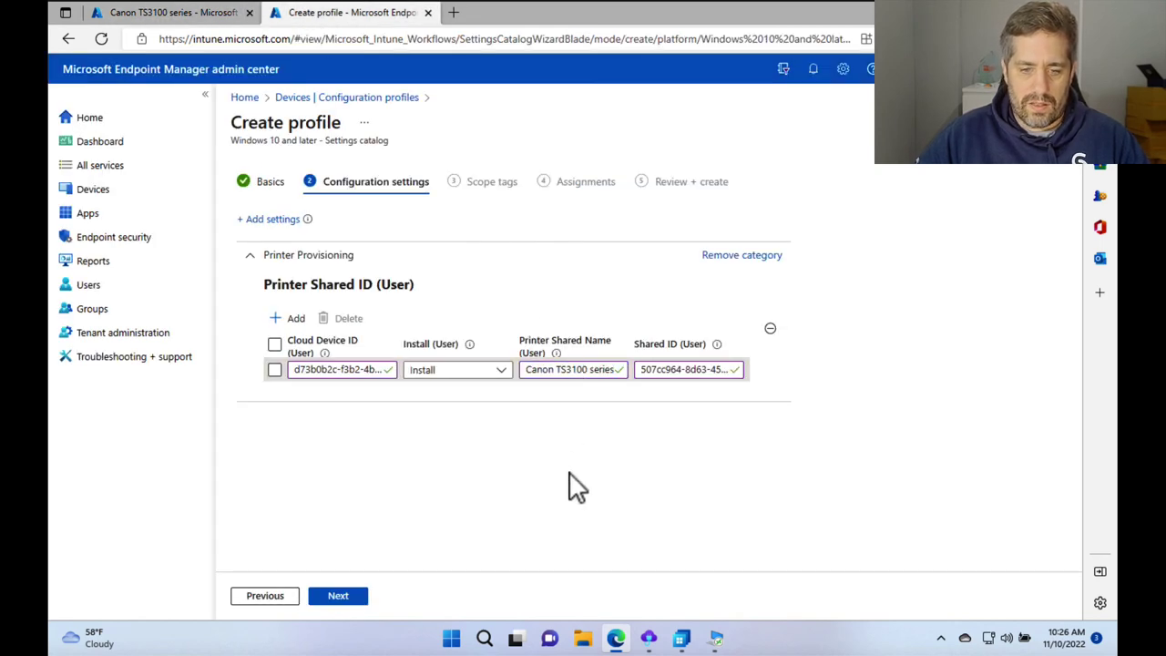
Skip scope tags, include group GRP_W365_Ent_2vCPU_4GB_64GB in assignments, then review and create the profile.
click(338, 597)
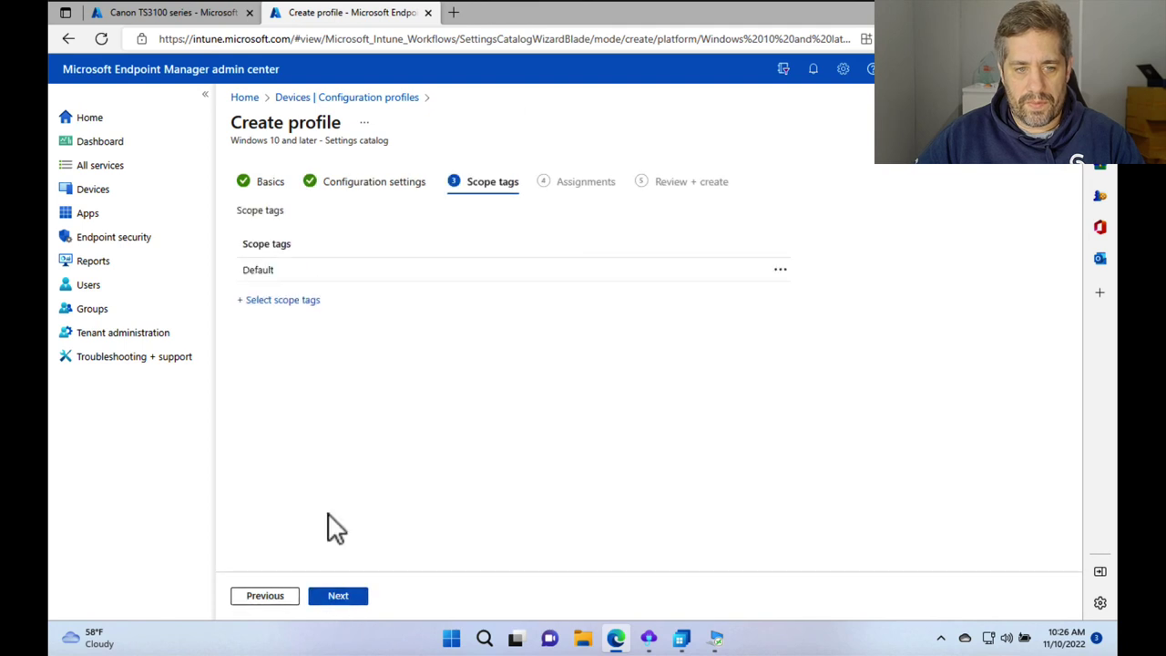
click(338, 596)
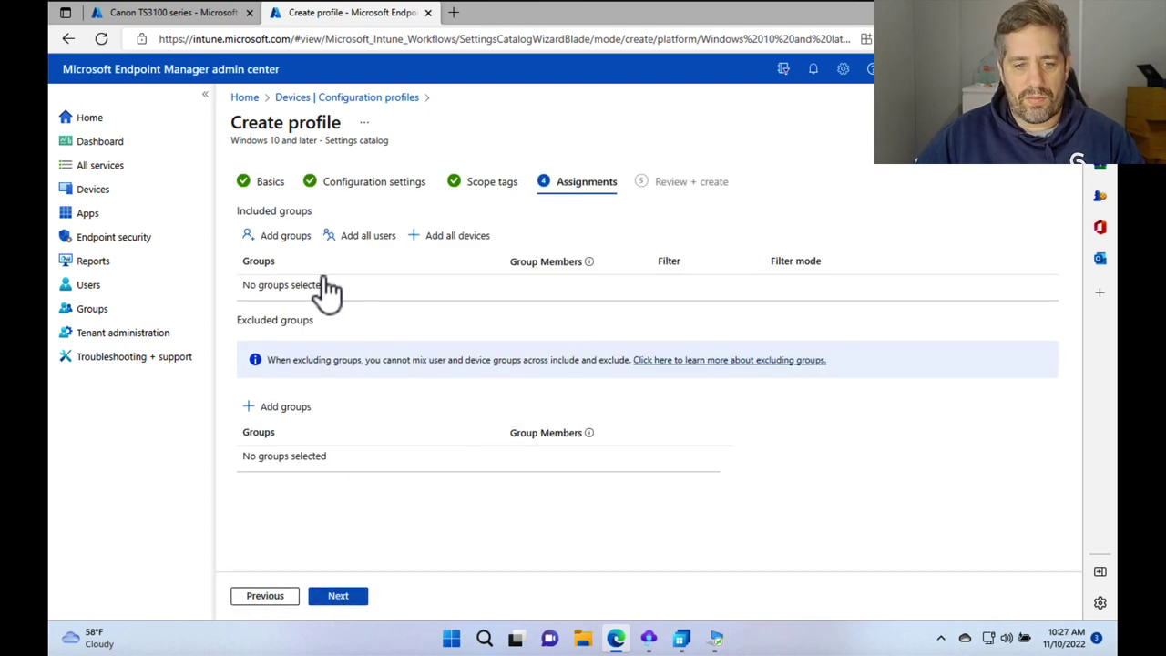
click(299, 244)
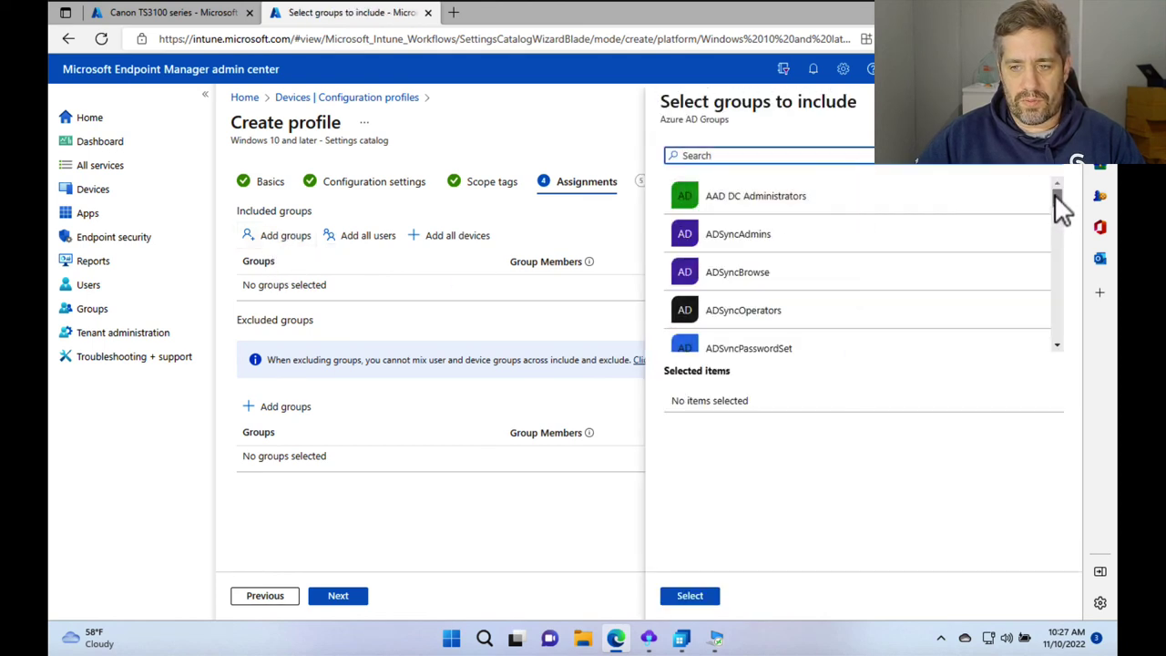
drag(1060, 204, 1039, 305)
click(854, 250)
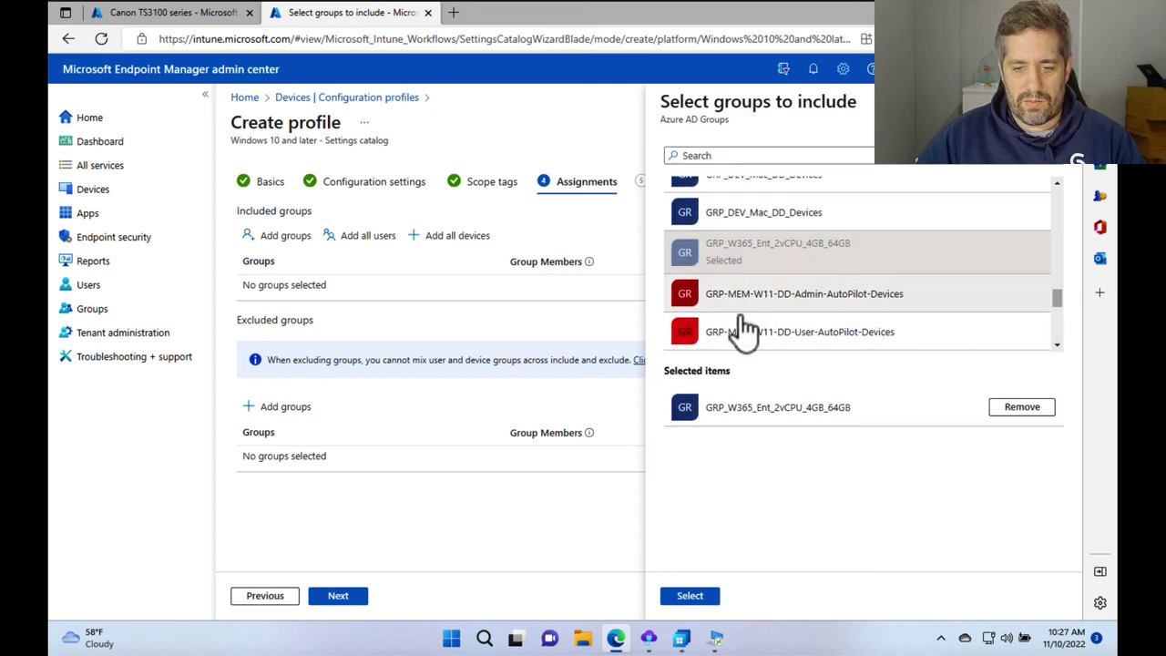
click(692, 597)
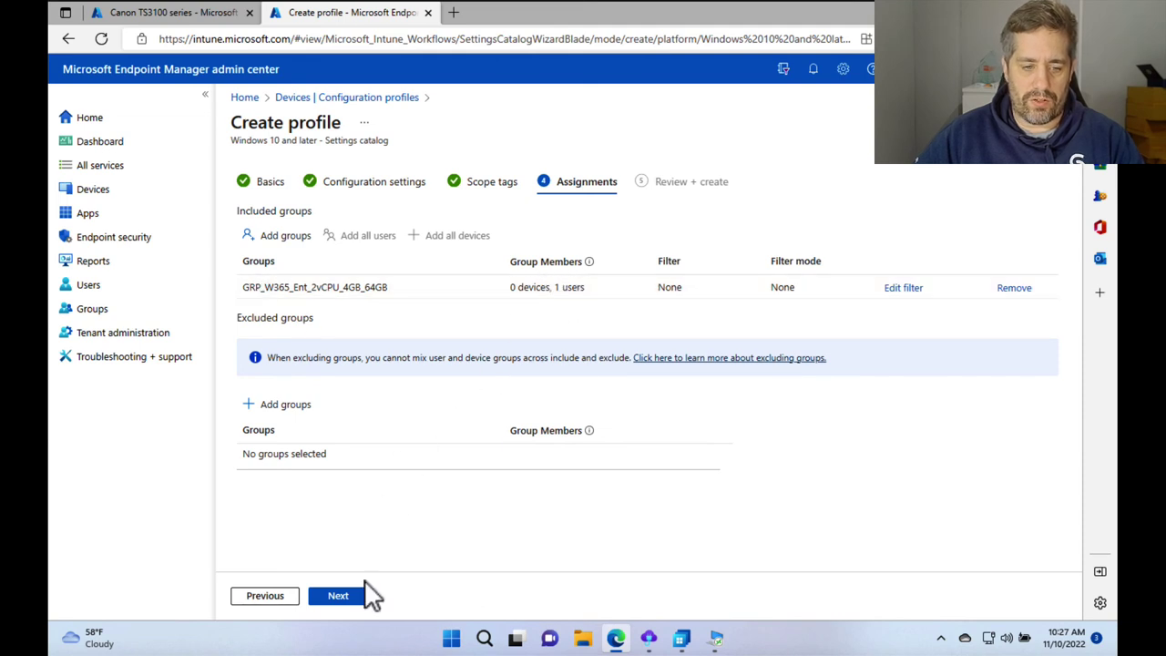
click(335, 598)
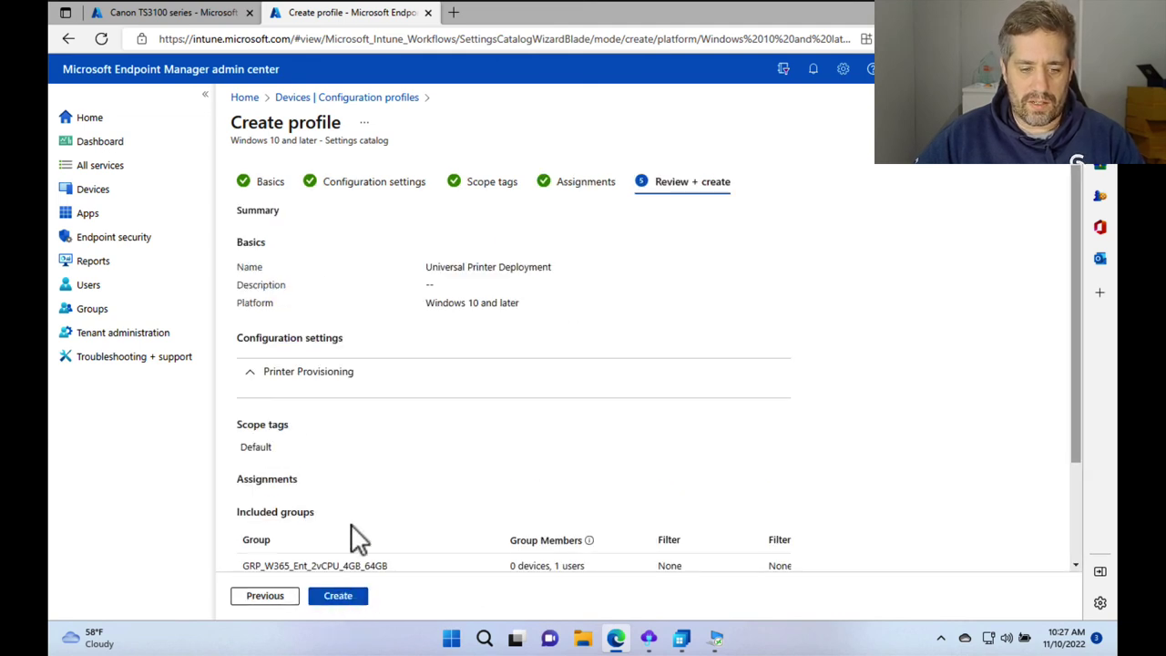
click(334, 596)
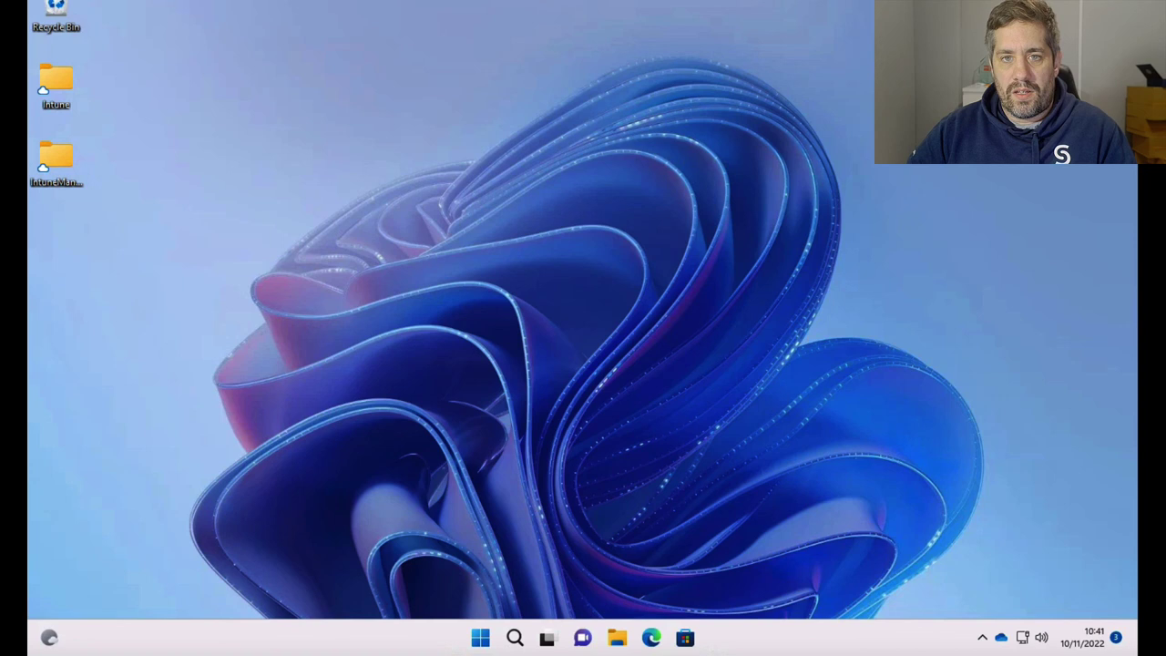
Open Canon TS3100 series under Settings > Bluetooth & devices > Printers & scanners and view its print queue.
click(480, 638)
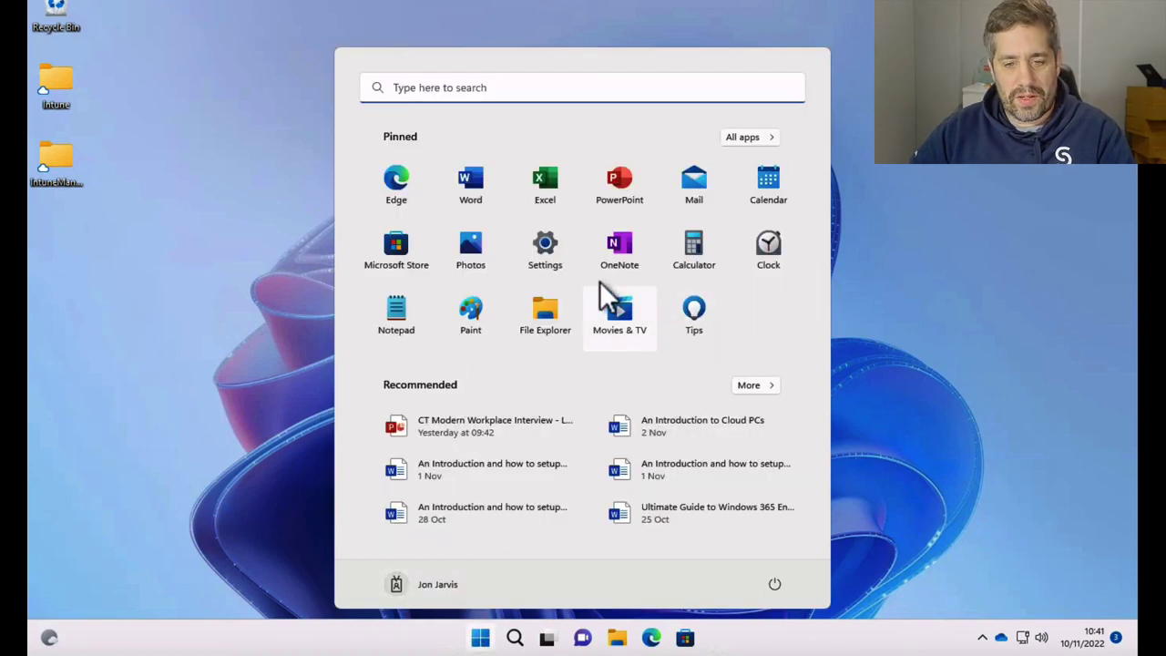
click(550, 253)
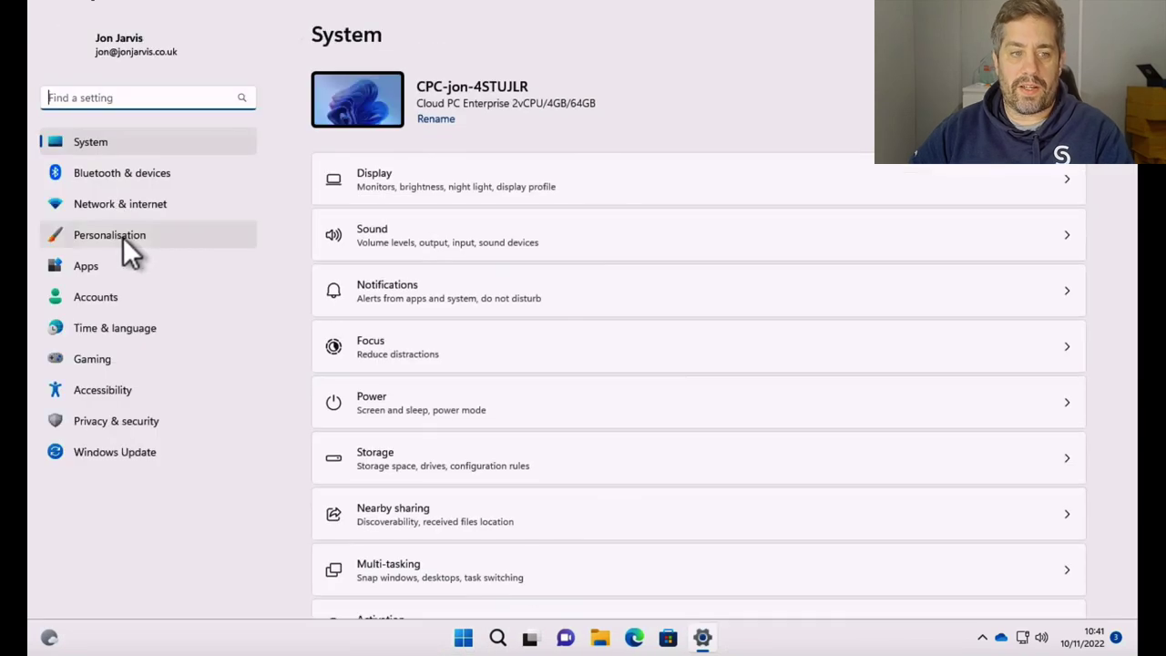
click(134, 178)
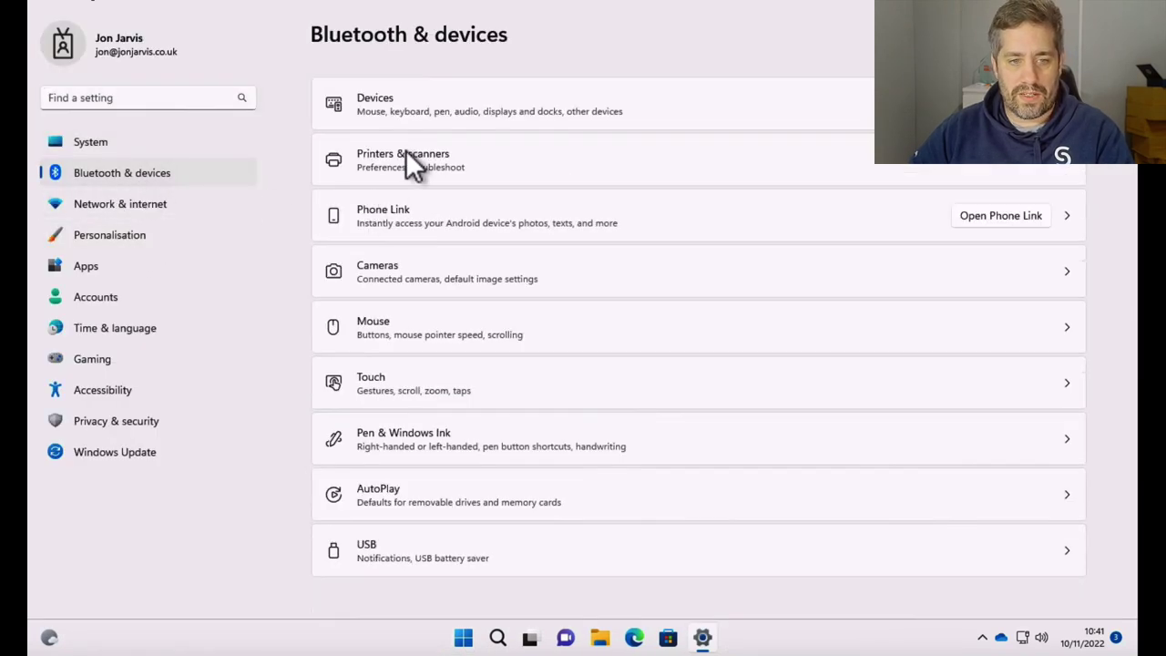
click(406, 153)
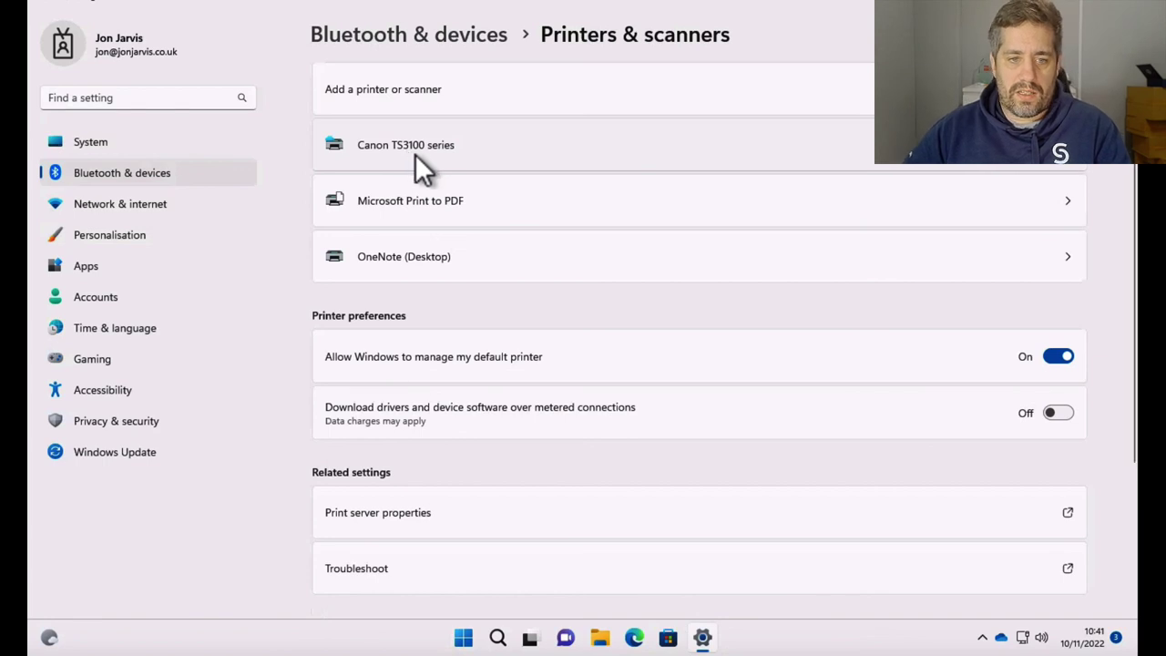
click(1047, 161)
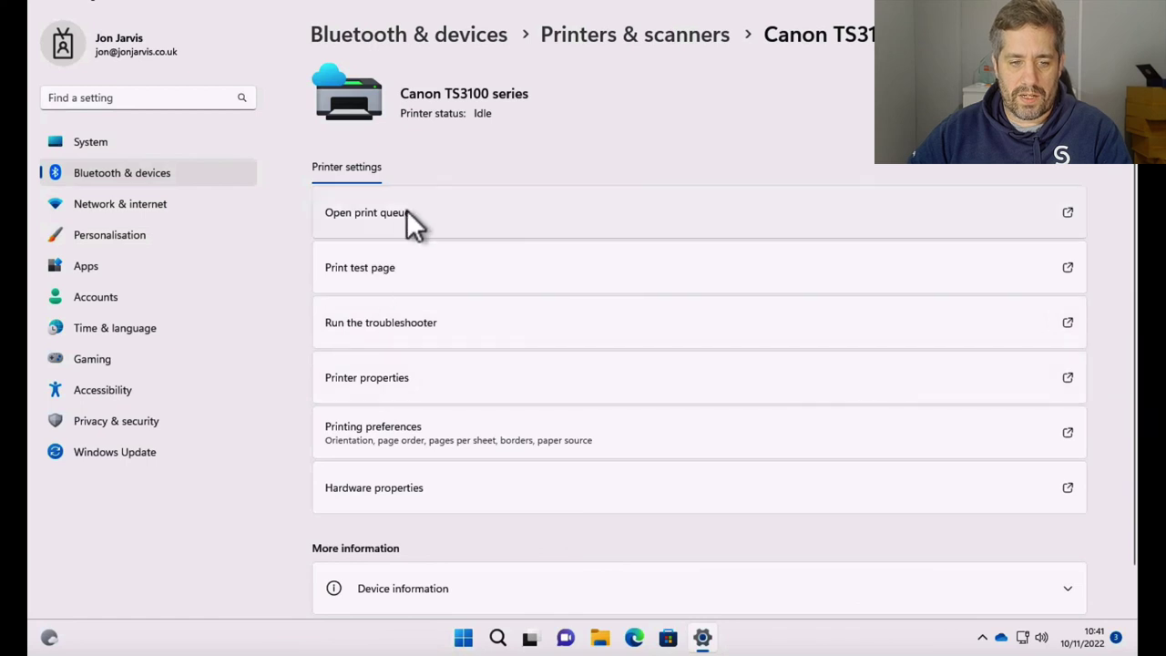
click(388, 206)
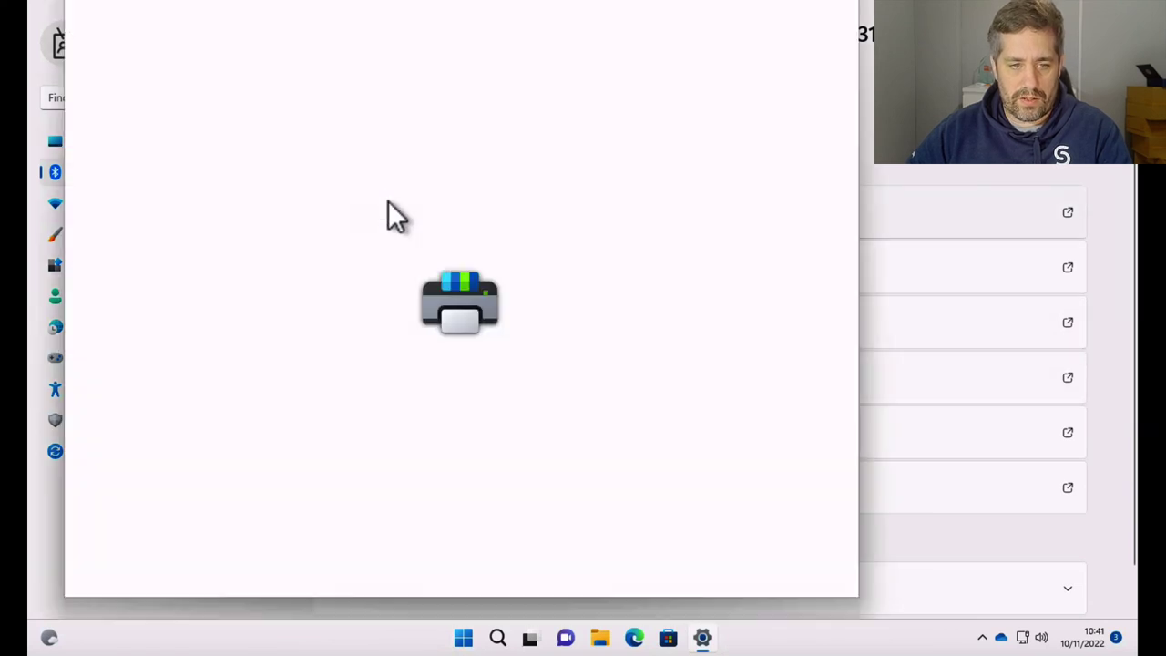